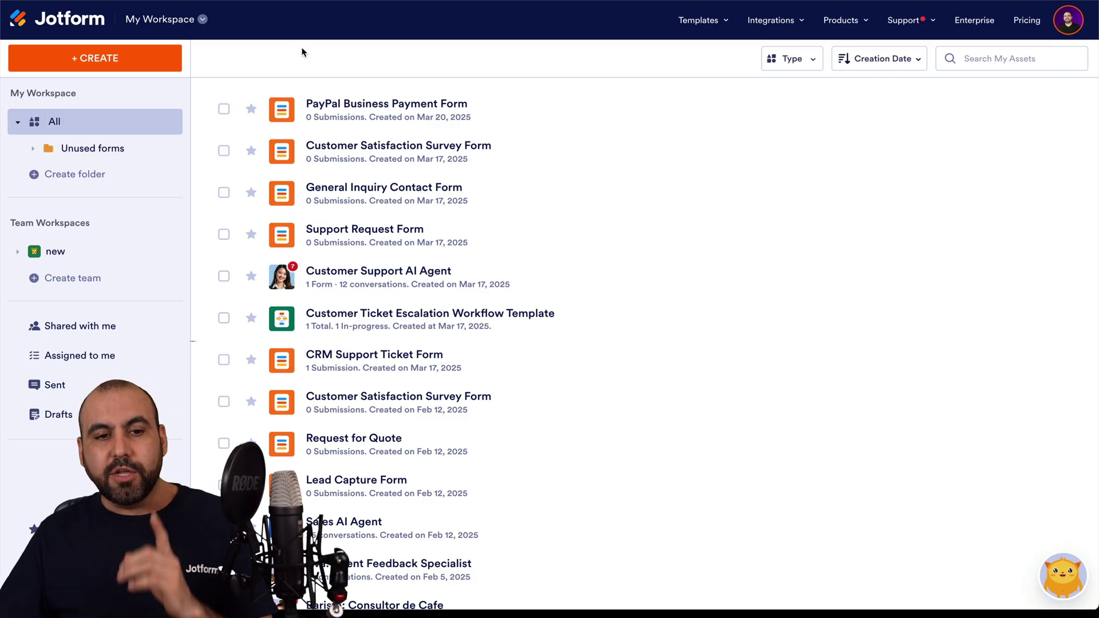
Step: From My Agents, edit the Customer Support AI Agent and open its Train > Actions section
click(170, 25)
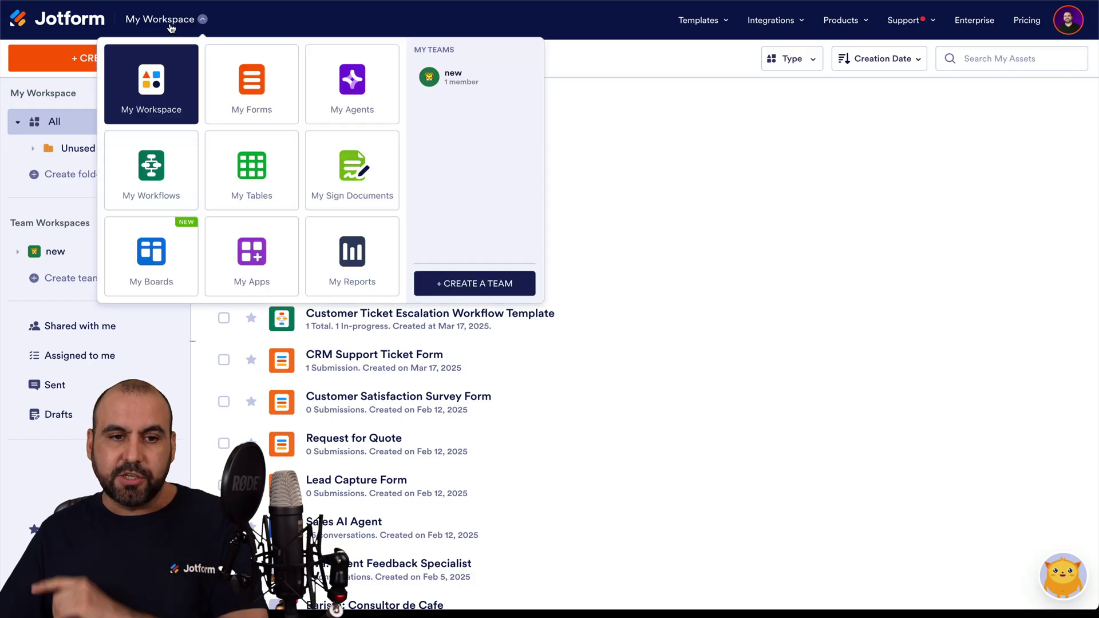
click(393, 102)
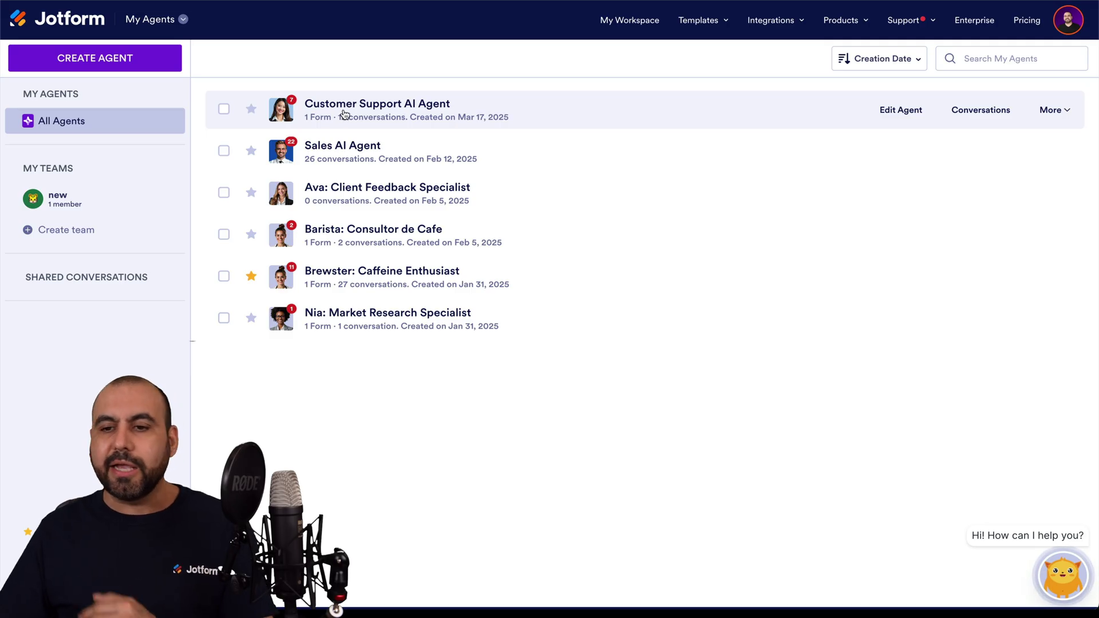
click(916, 106)
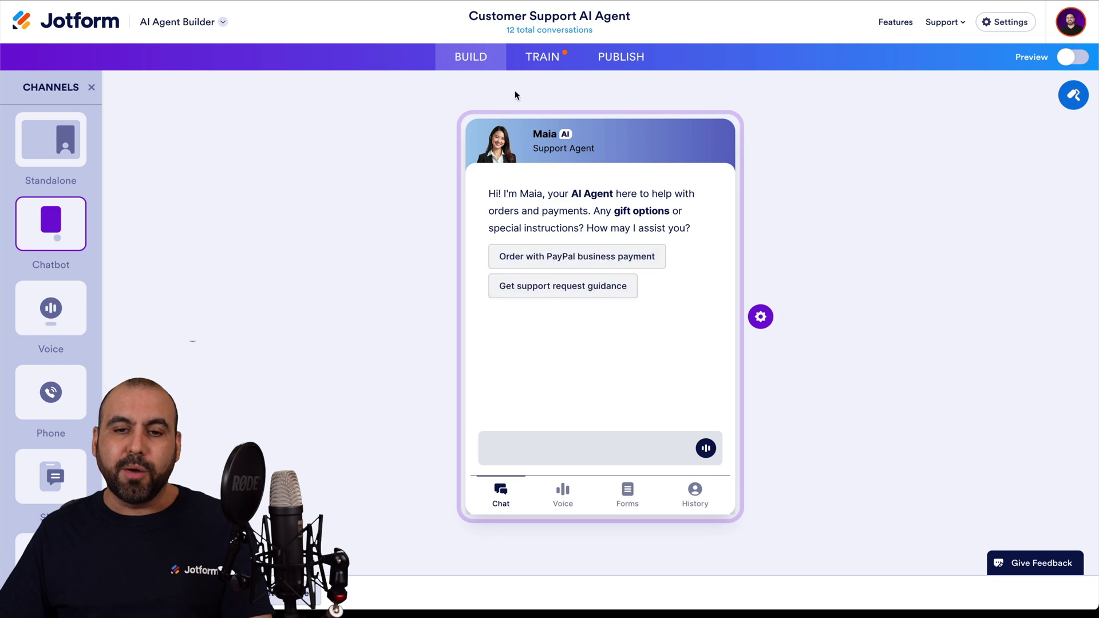
click(543, 57)
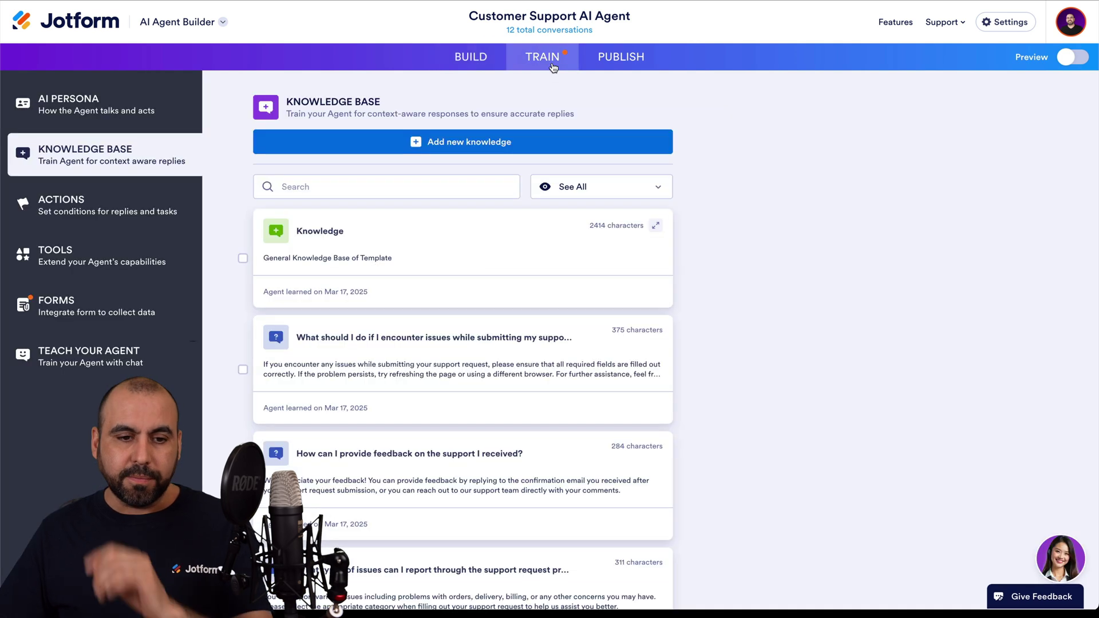
click(99, 208)
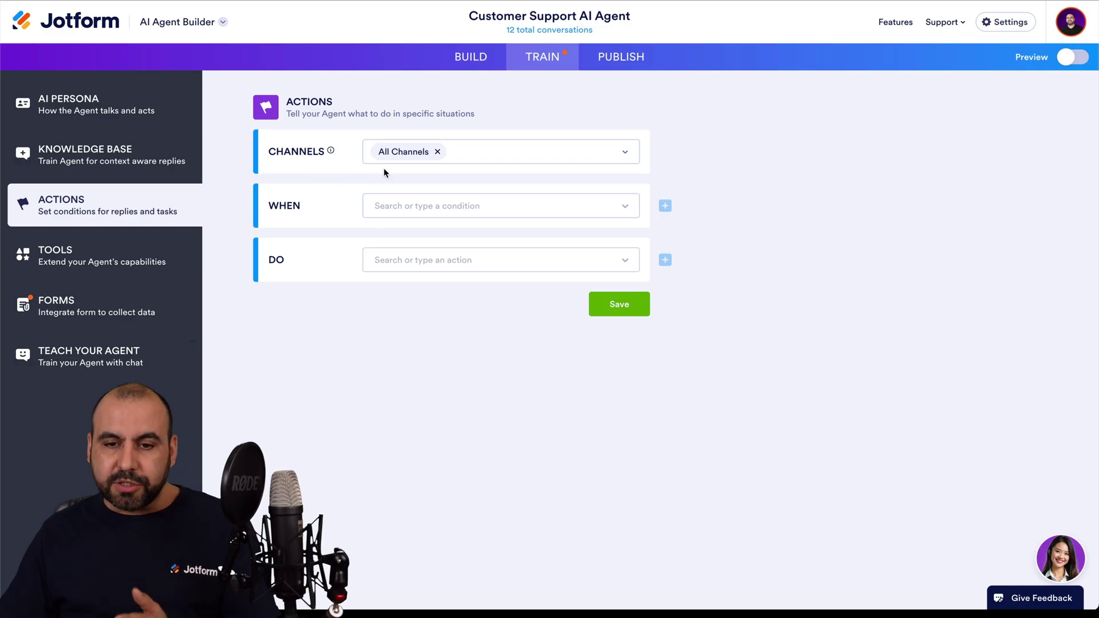
Step: Confirm the action applies to All Channels and bring up the WHEN condition list
click(621, 152)
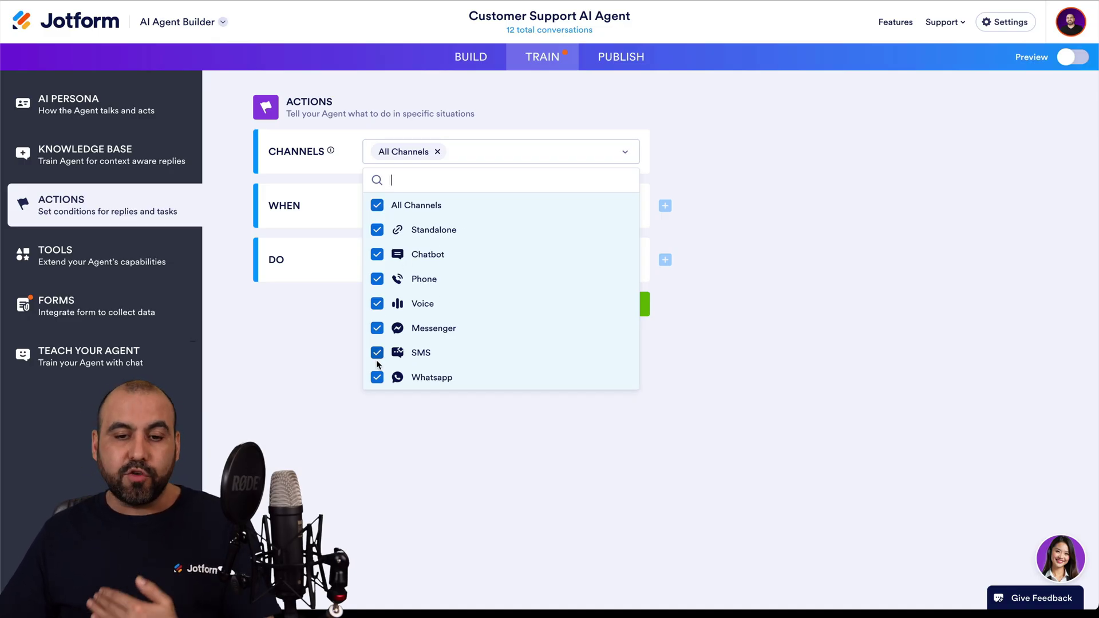
click(432, 447)
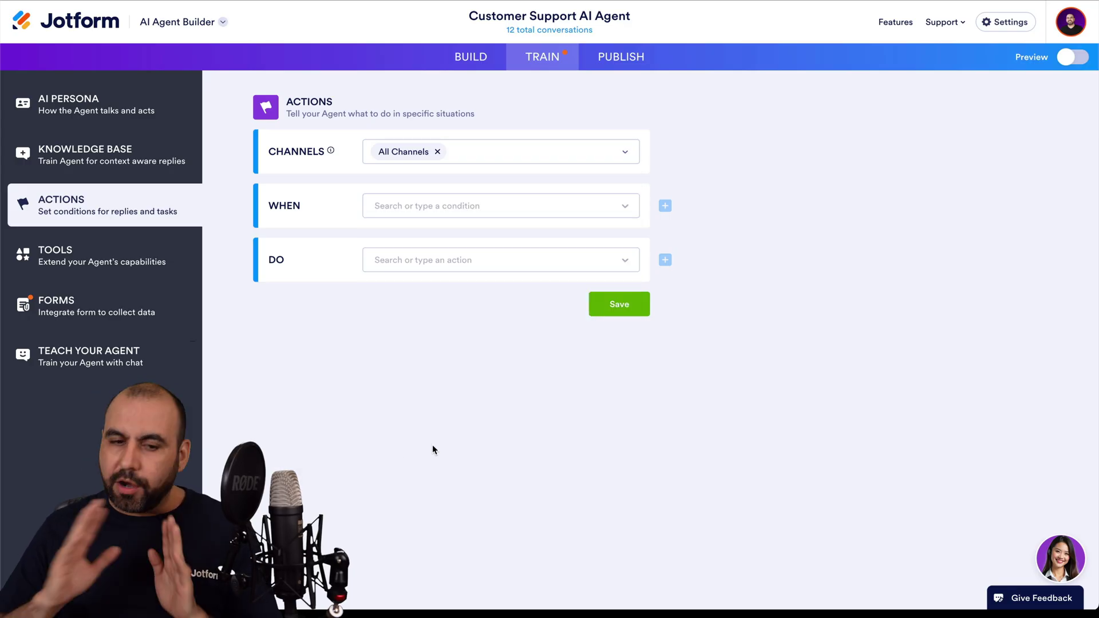
click(441, 212)
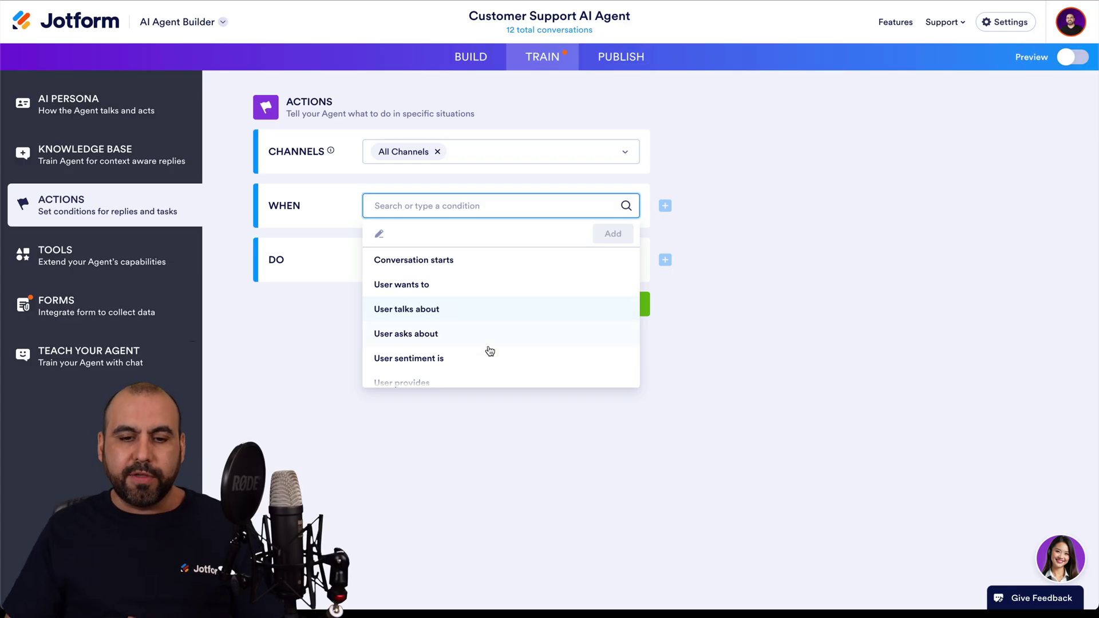
Step: Set the trigger to 'User wants to' with the state 'Open support ticket'
scroll(475, 347, down, 2)
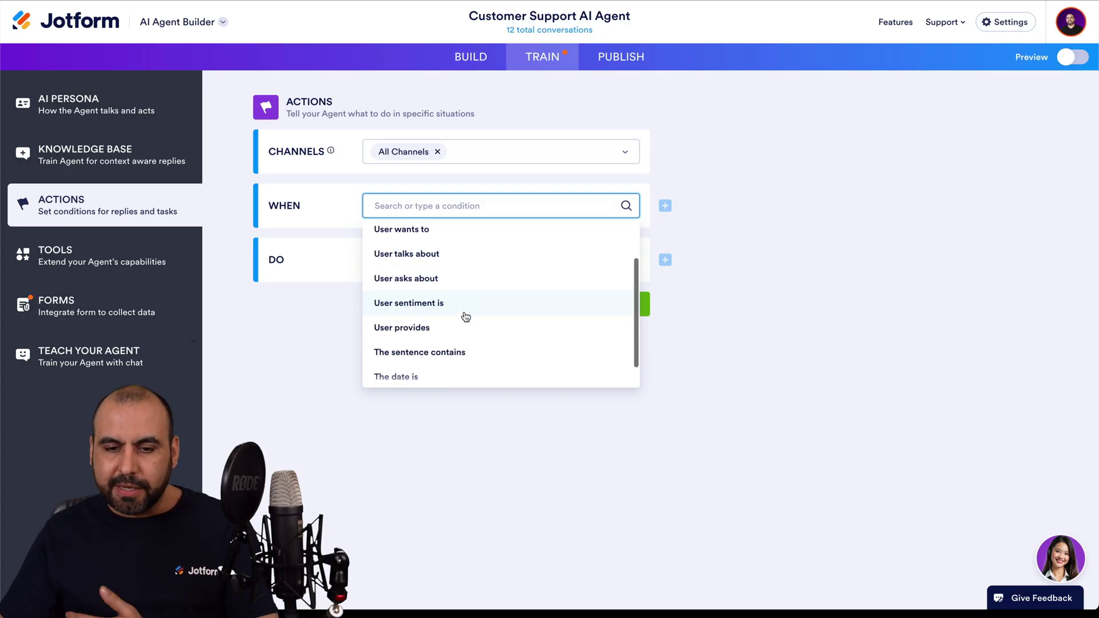
scroll(463, 309, down, 1)
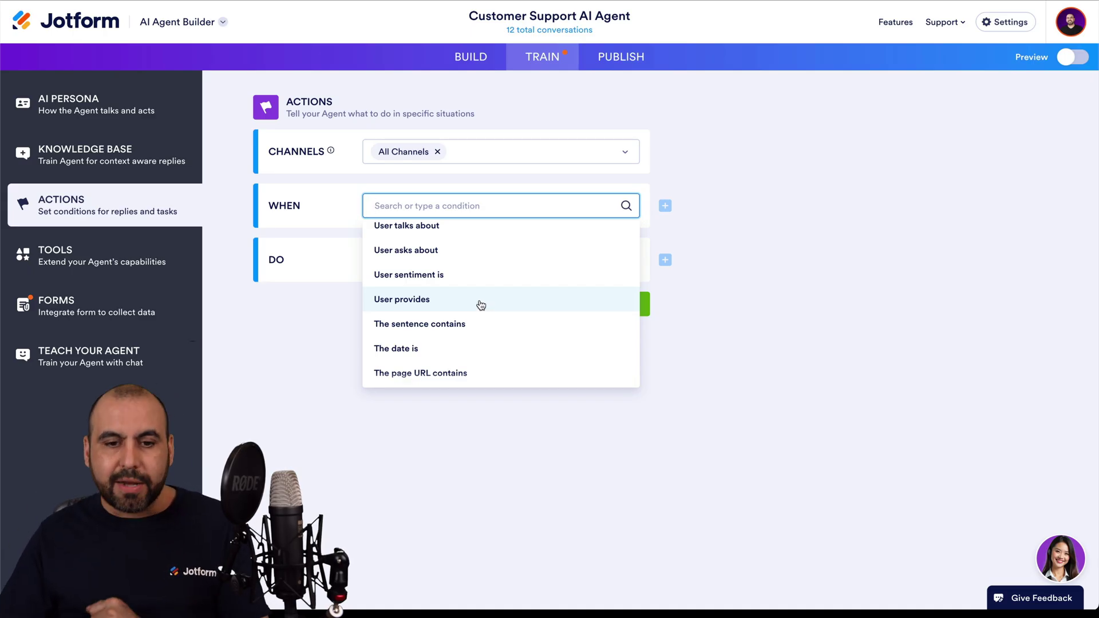
scroll(481, 305, up, 2)
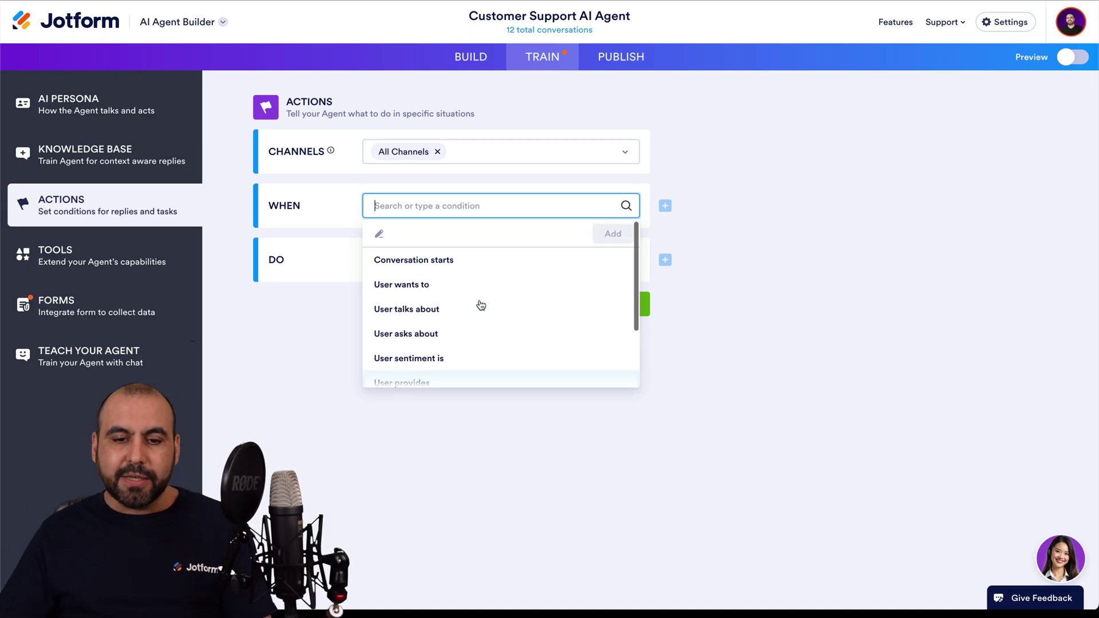
click(431, 286)
click(441, 239)
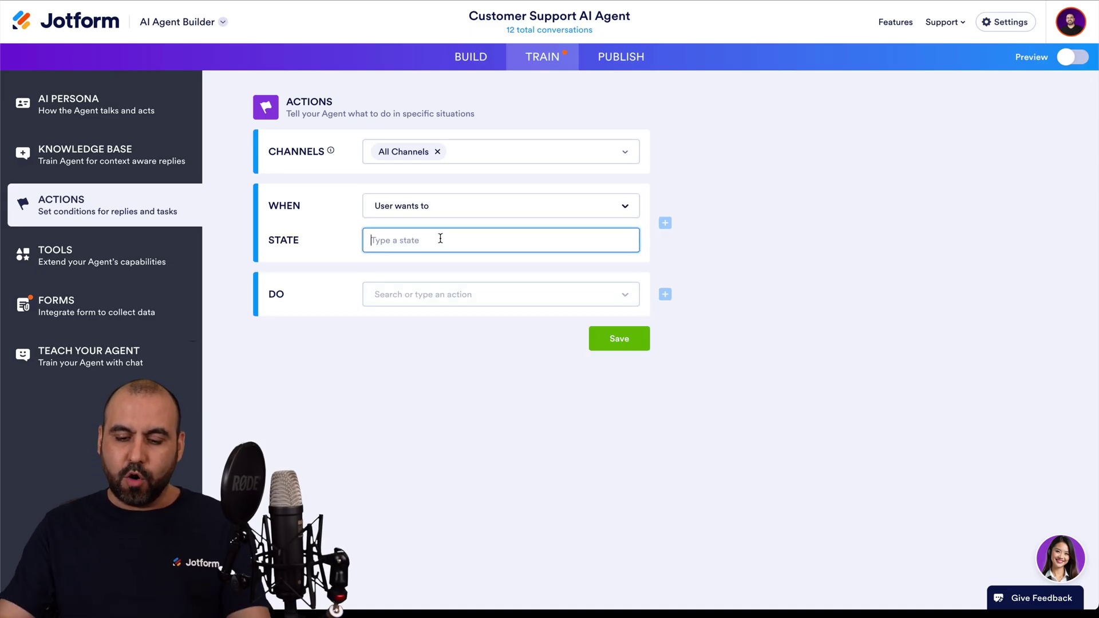
text(Open support ticket)
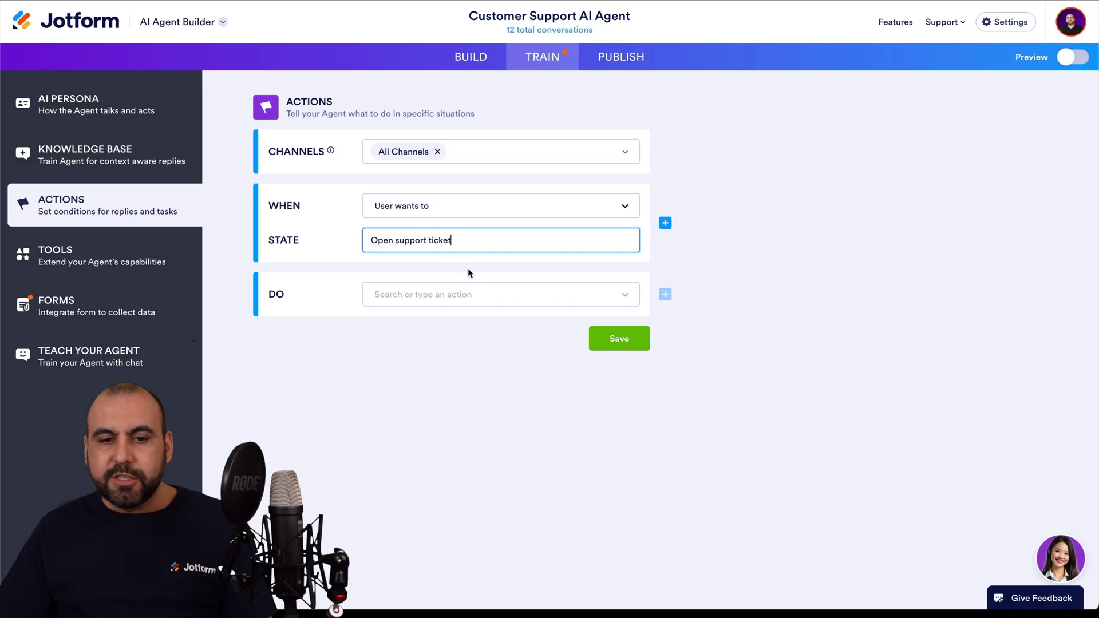
click(480, 215)
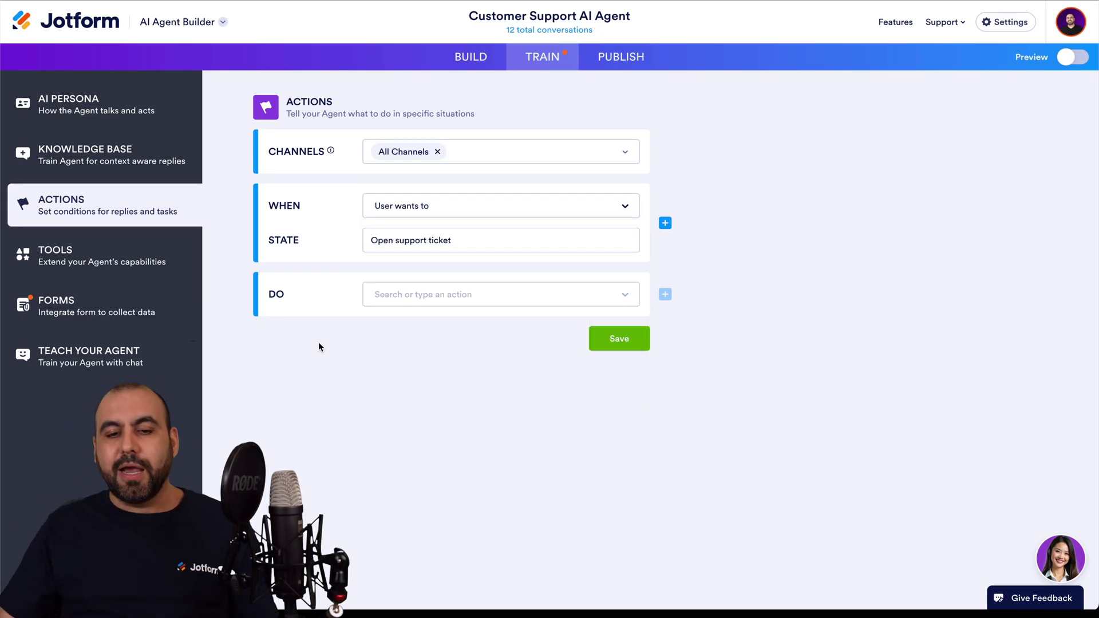
Step: Set the DO action to Send API request with the POST method
click(405, 302)
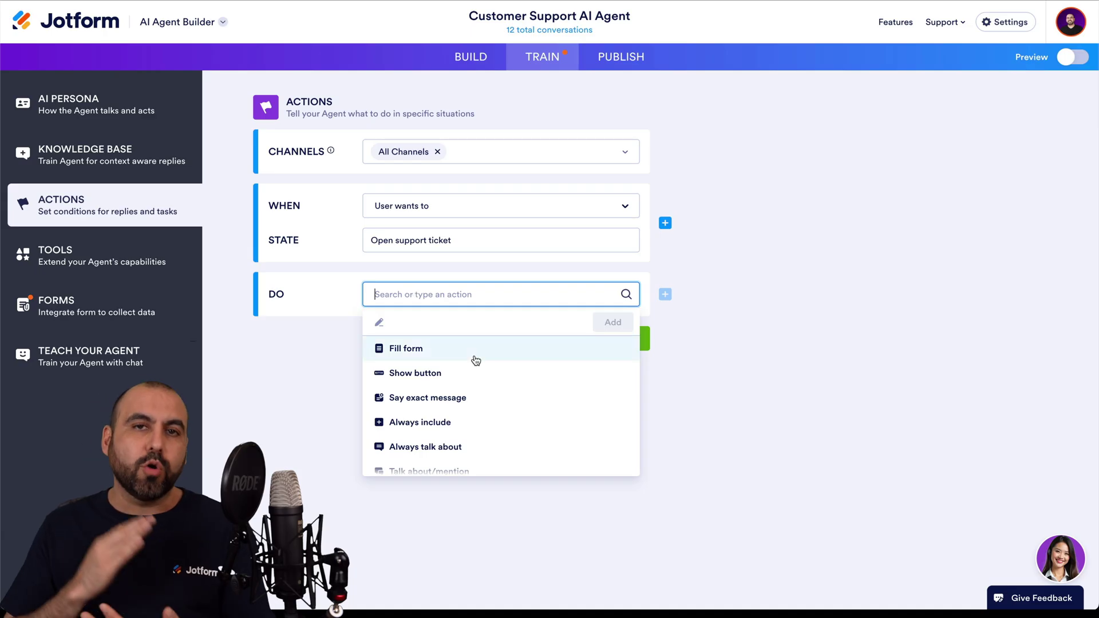
scroll(475, 361, down, 5)
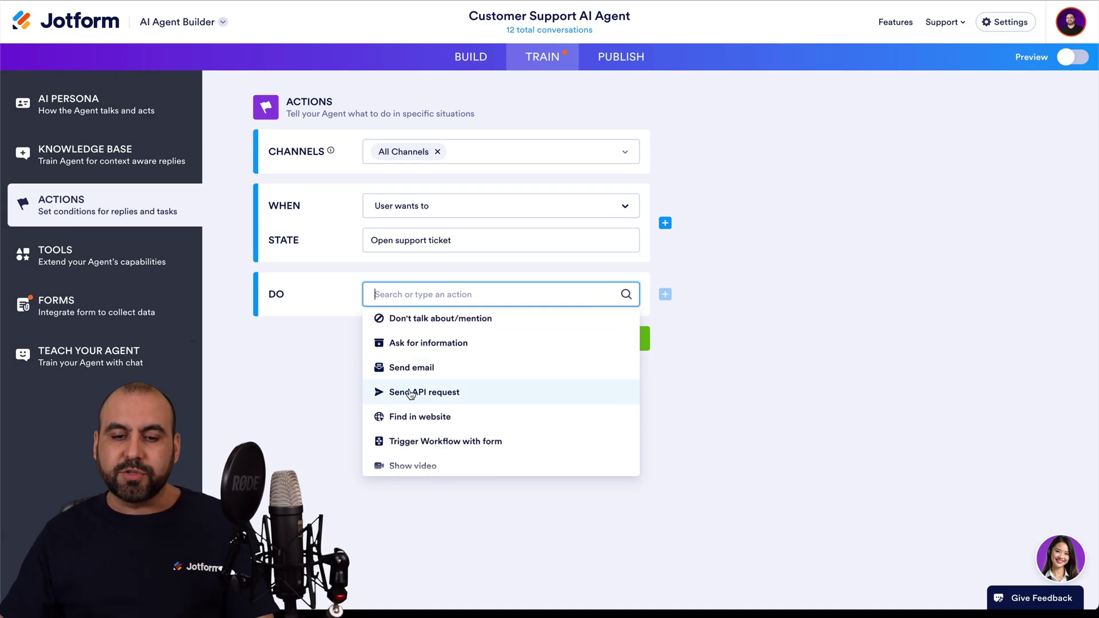
click(402, 393)
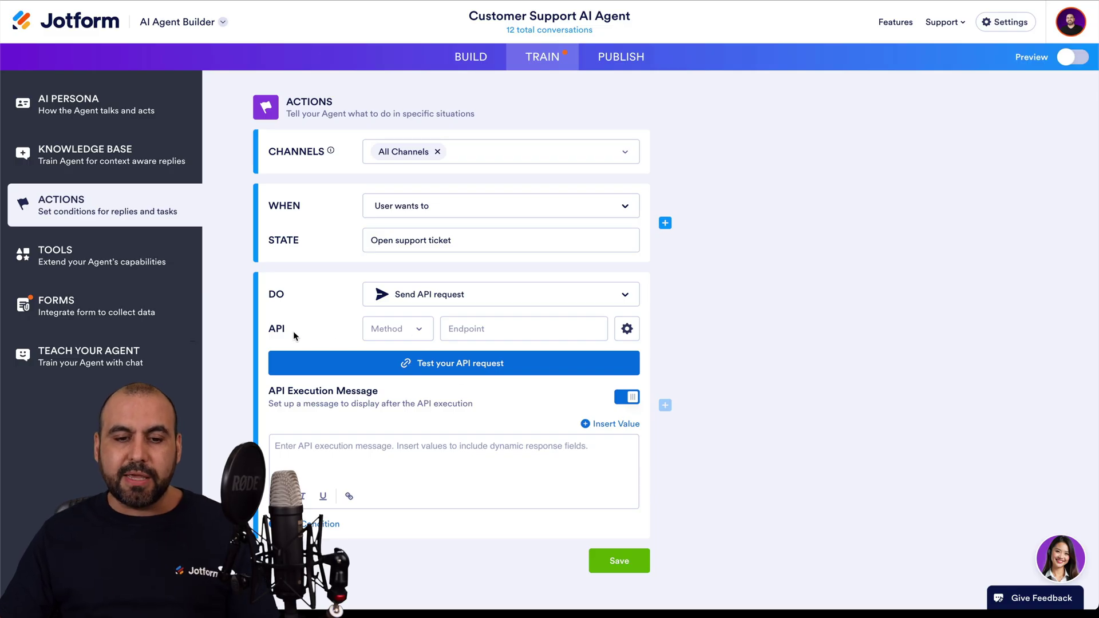
click(415, 329)
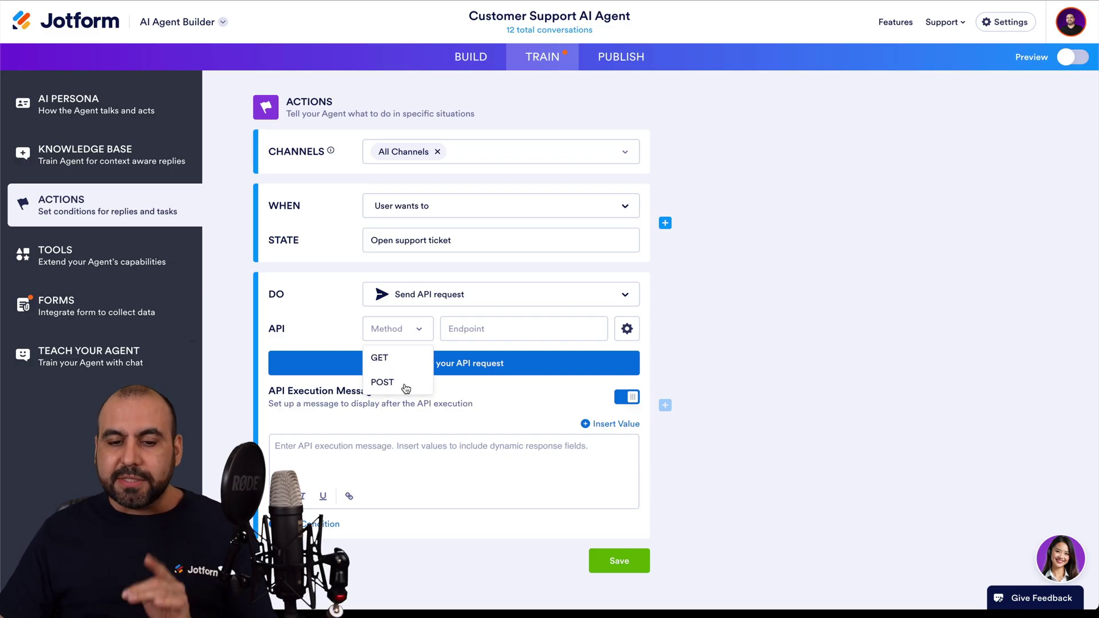
click(406, 388)
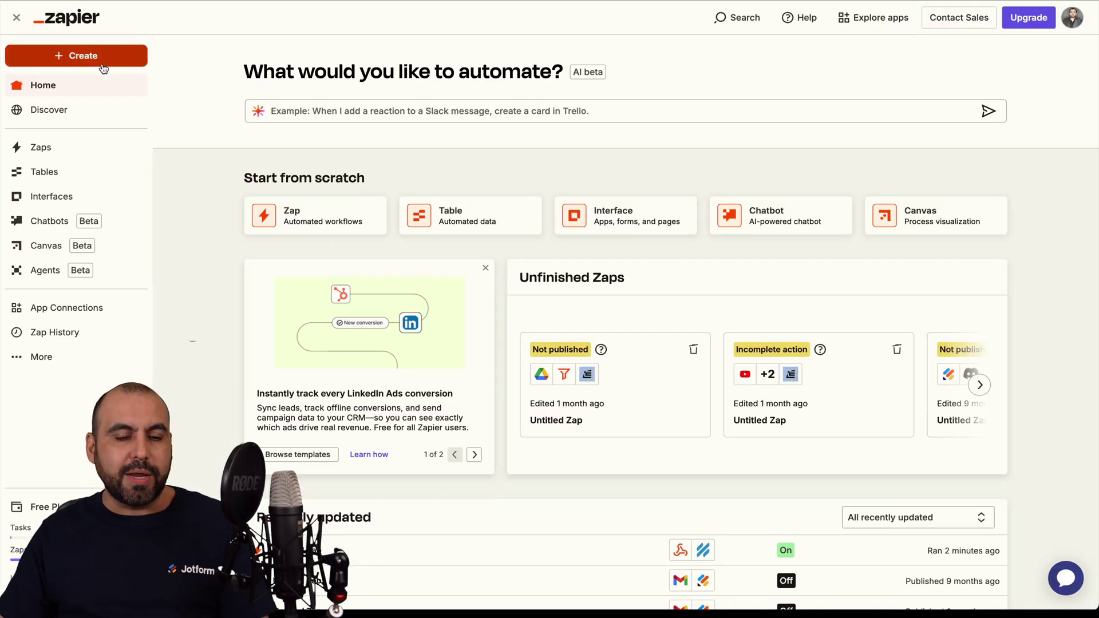
Step: Create a new Zap triggered by Webhooks by Zapier Catch Hook
click(85, 57)
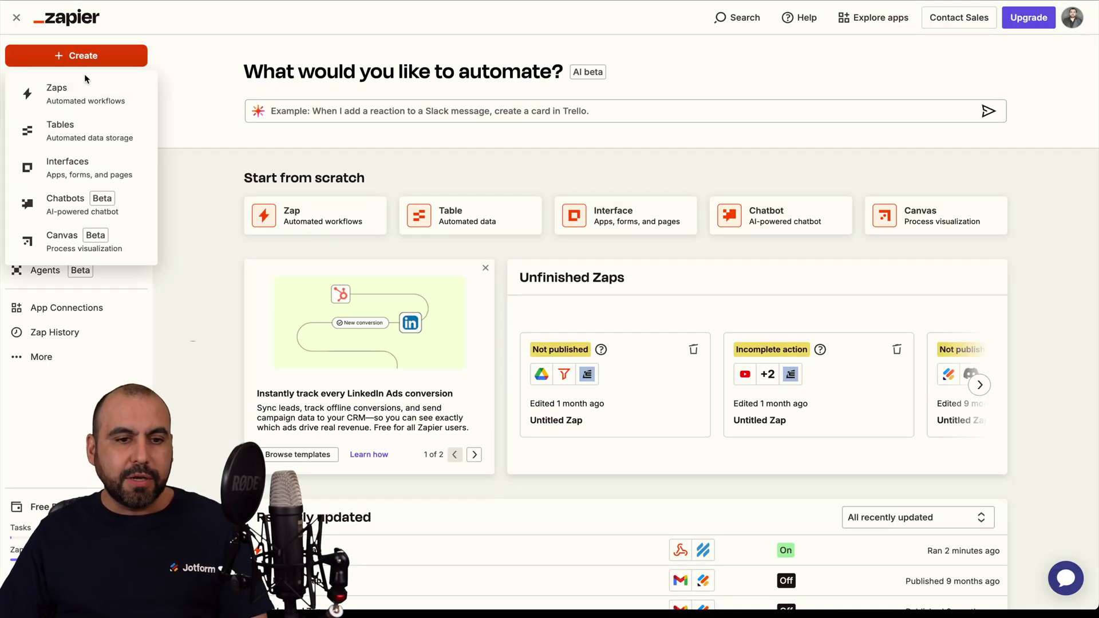
click(113, 86)
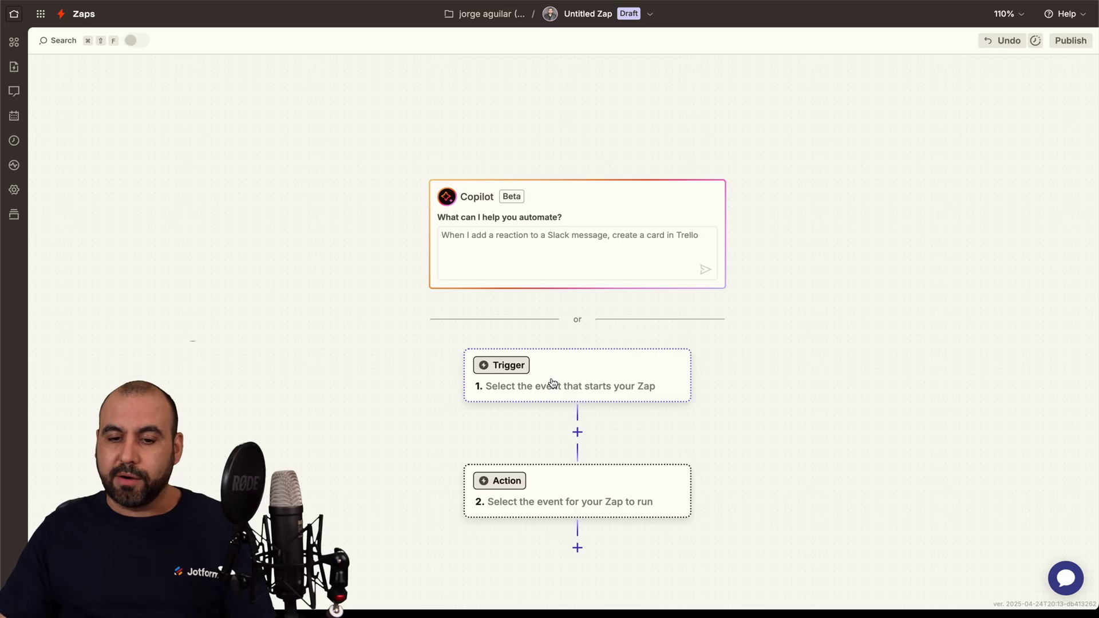
click(597, 379)
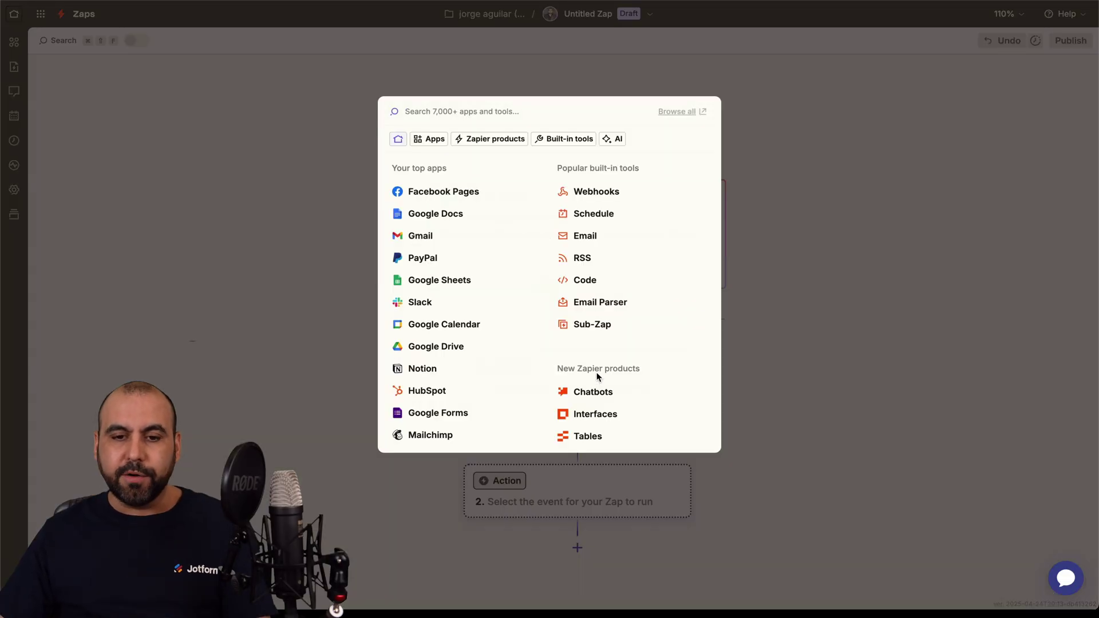
click(596, 192)
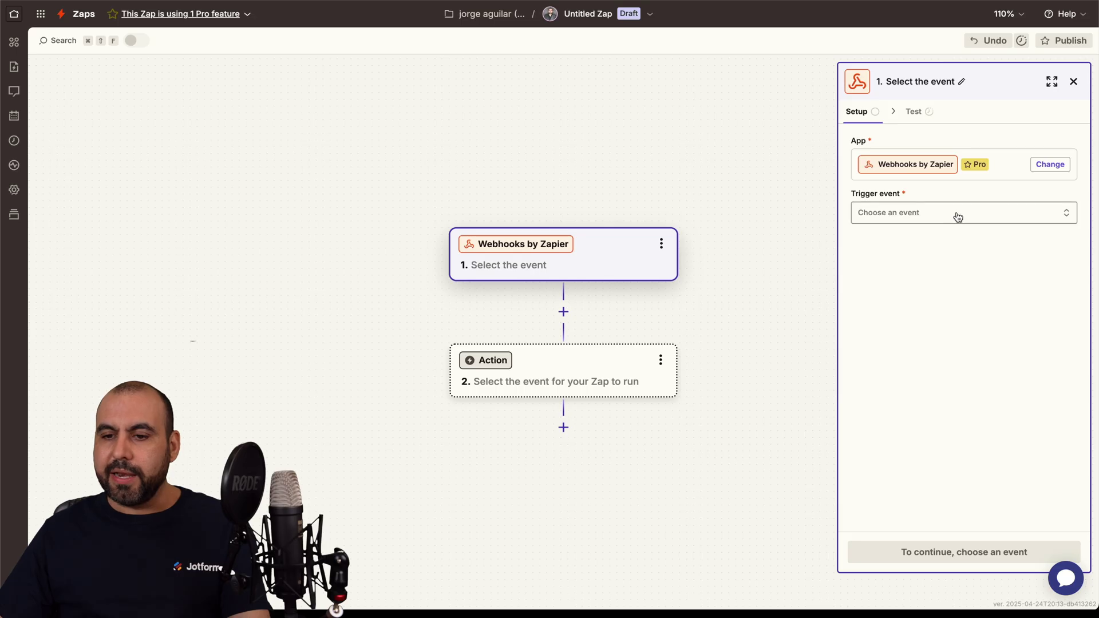
click(957, 217)
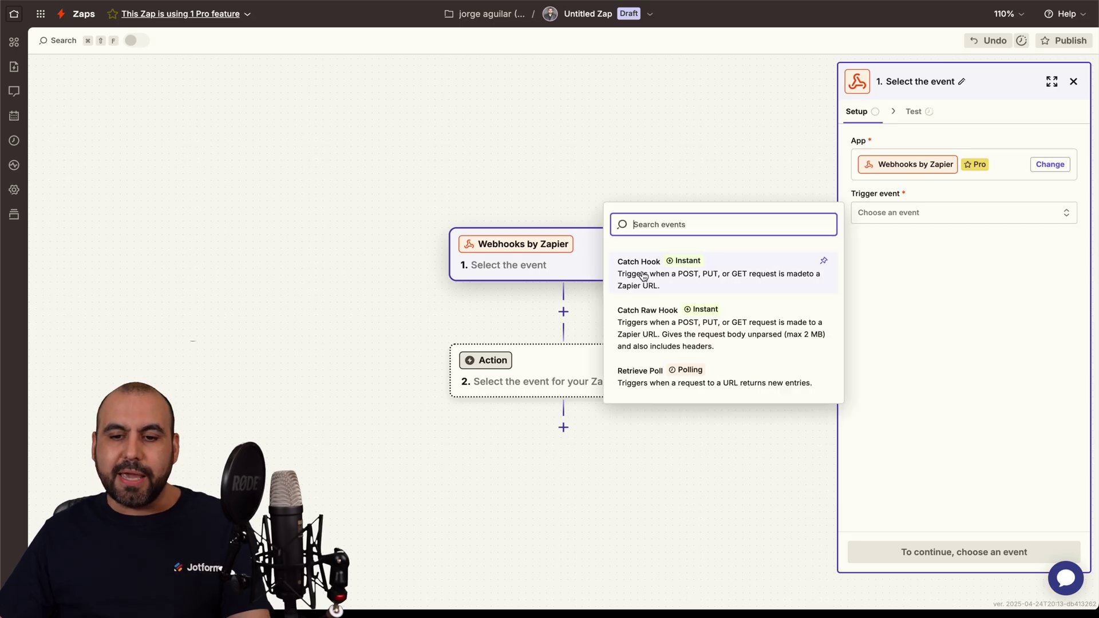
click(686, 276)
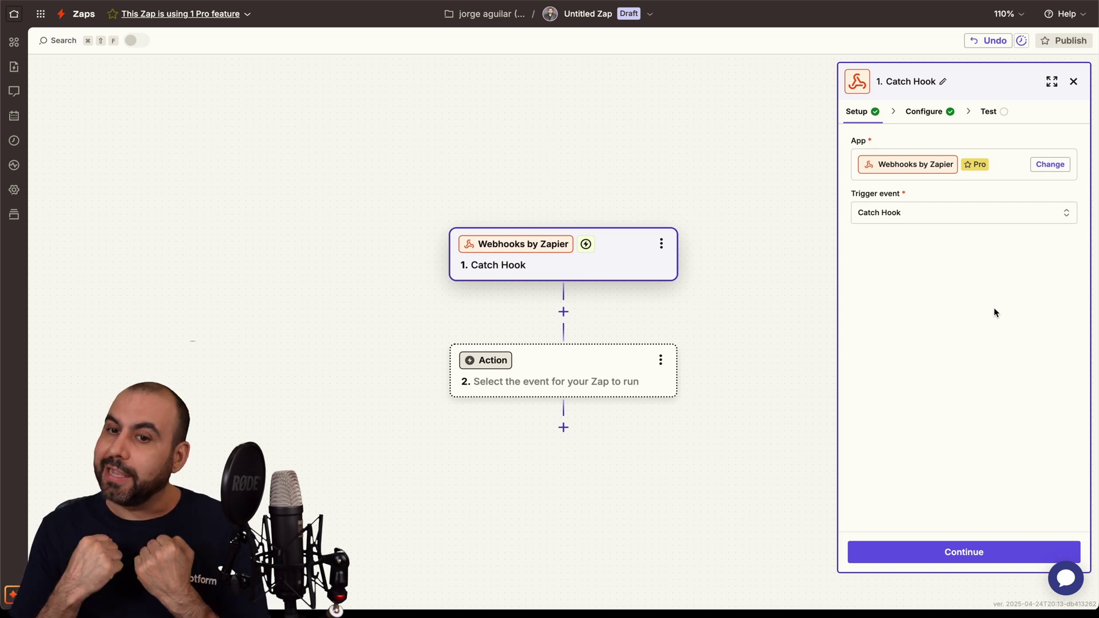
Step: Advance the Catch Hook trigger to its test step and copy the webhook URL
click(944, 553)
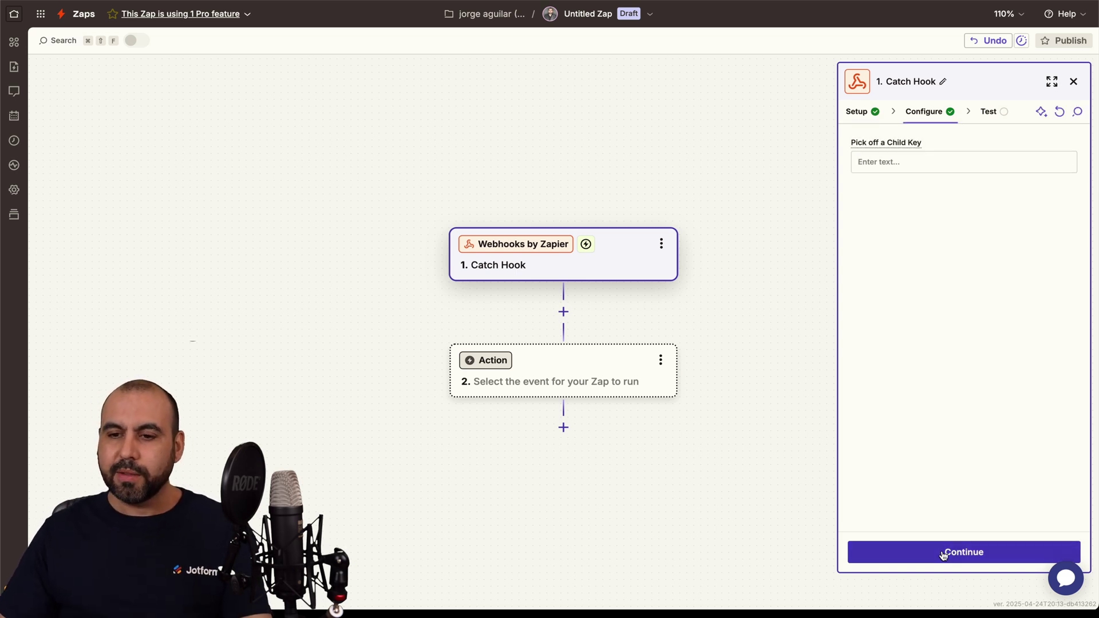
click(931, 555)
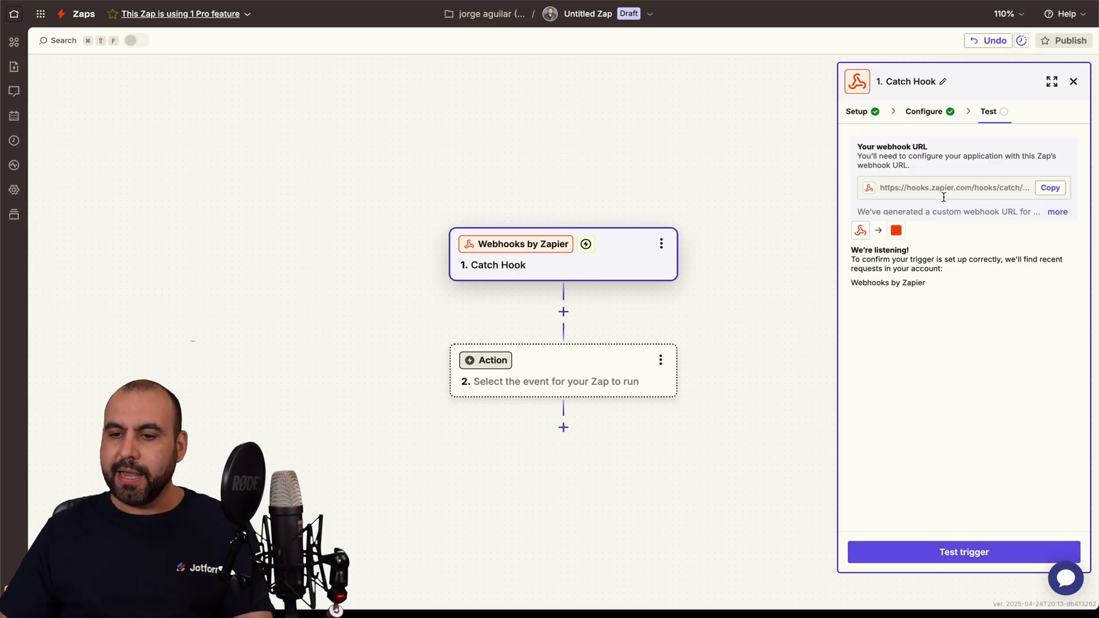
click(1052, 189)
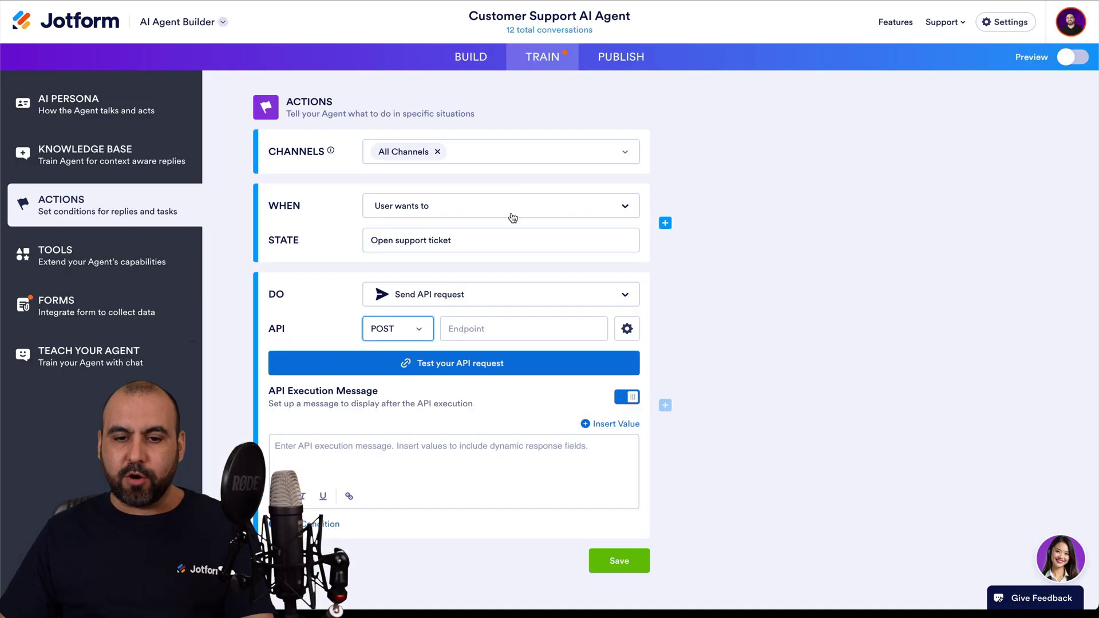
Step: Paste the Zapier webhook URL as the Endpoint and switch API settings to AI-Generated Values
click(475, 328)
key(ctrl+v)
click(678, 330)
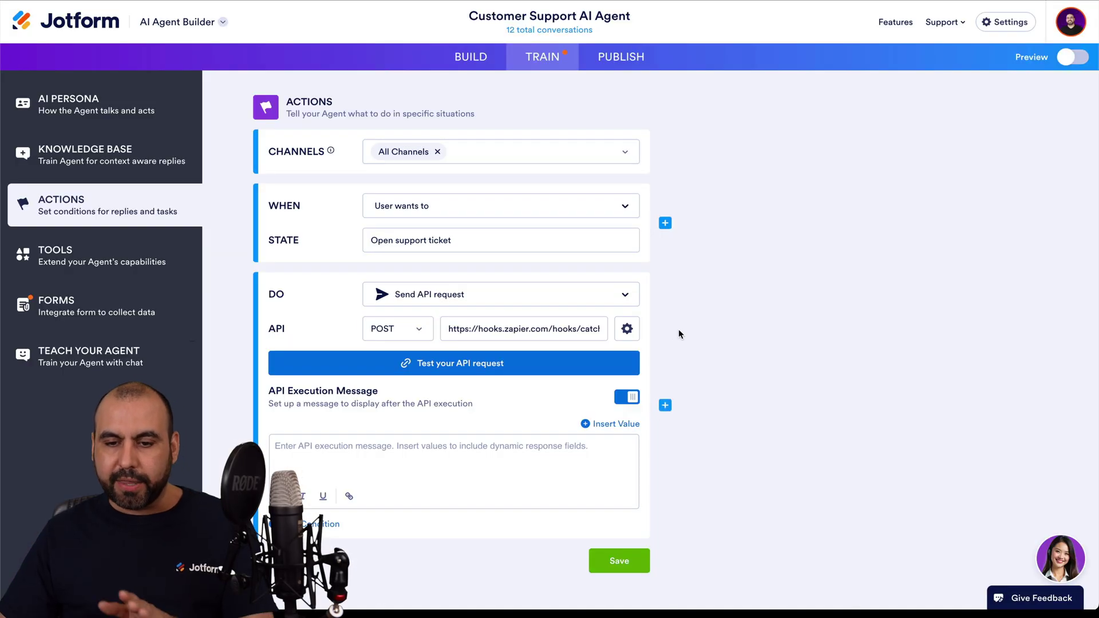
click(634, 335)
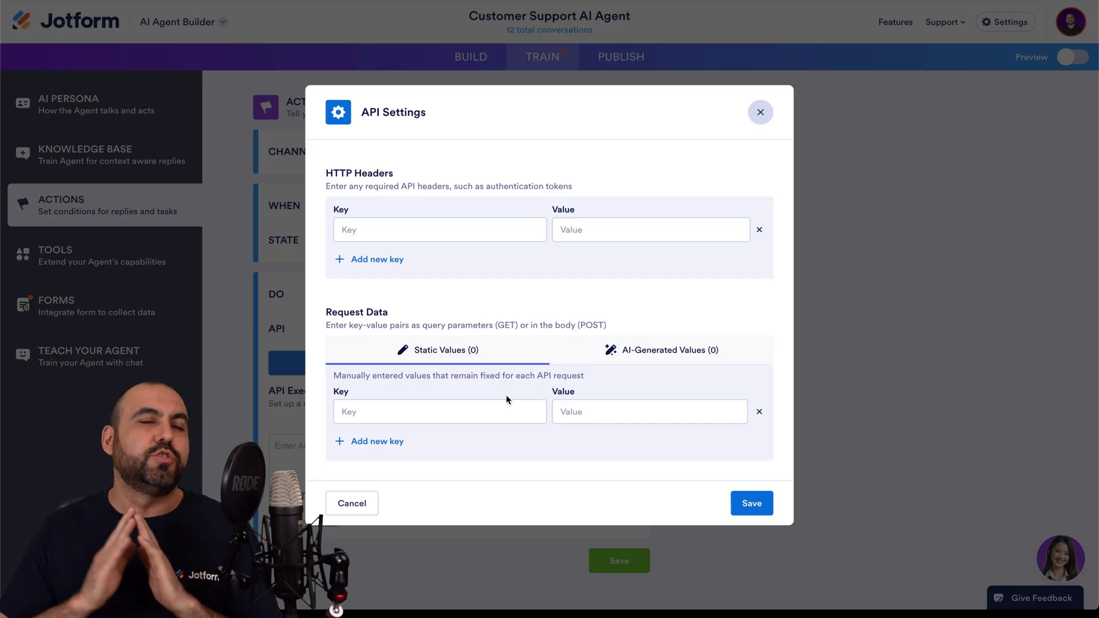
click(669, 355)
Step: Add AI-generated keys 'first name' and 'last name' with matching value prompts
click(456, 404)
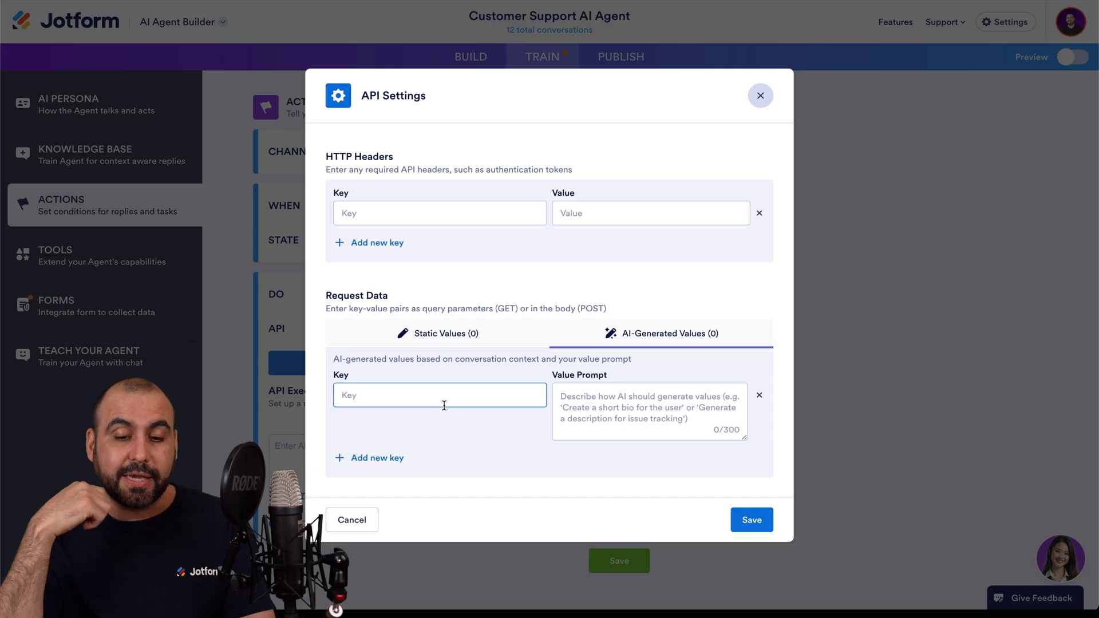
text(name)
click(591, 424)
text(name)
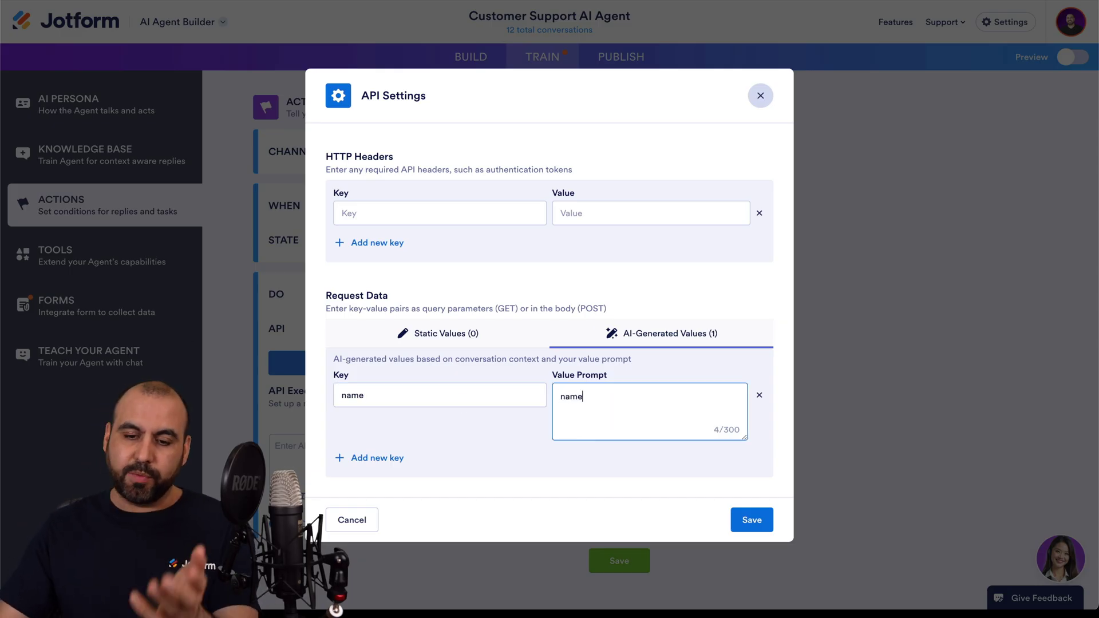
key(BackSpace)
key(BackSpace)
text(first)
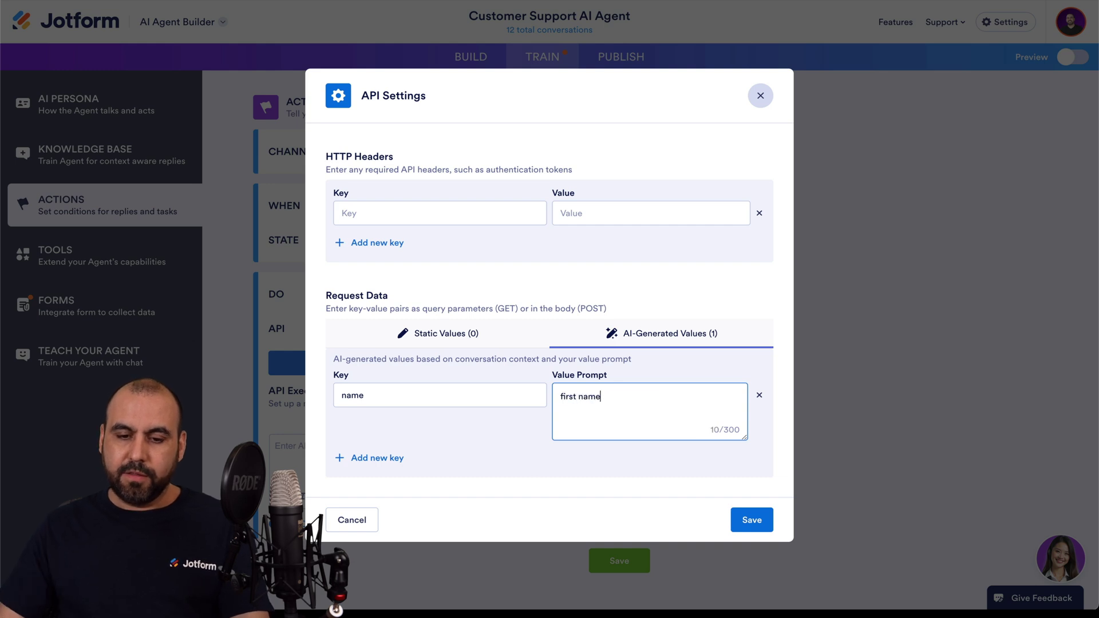
click(393, 467)
click(382, 366)
click(353, 427)
text(last anme)
double_click(368, 426)
text(name)
click(593, 447)
text(la)
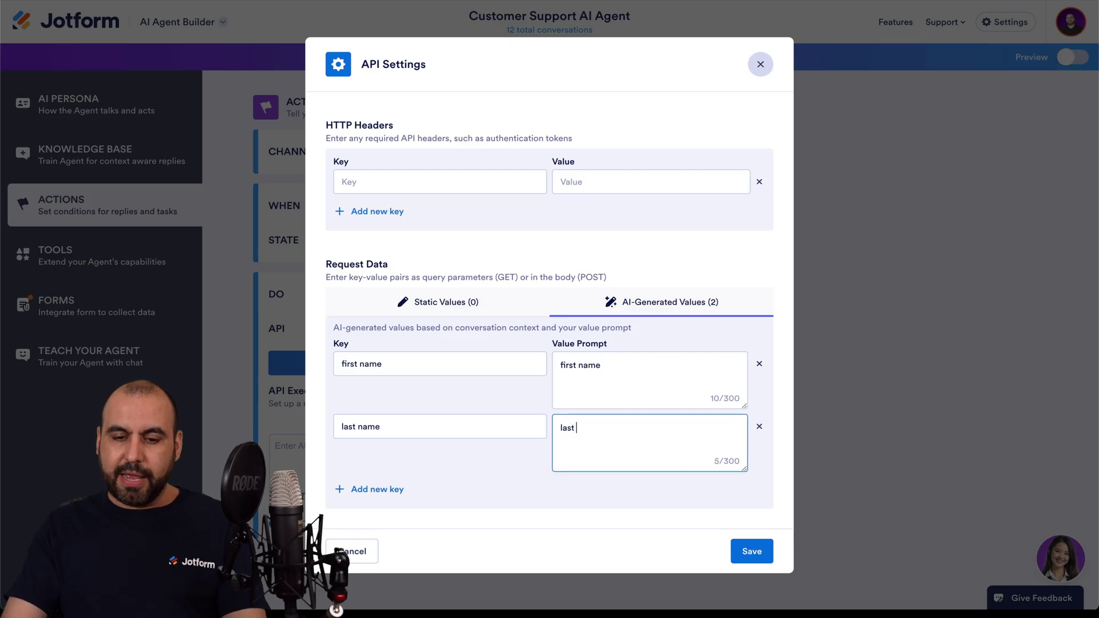
Step: Add AI-generated keys 'email' and 'issue', with the issue prompt 'issue for support ticket'
click(399, 490)
click(426, 464)
text(email)
click(571, 478)
text(email)
scroll(400, 479, down, 1)
click(400, 498)
scroll(411, 458, down, 1)
click(423, 440)
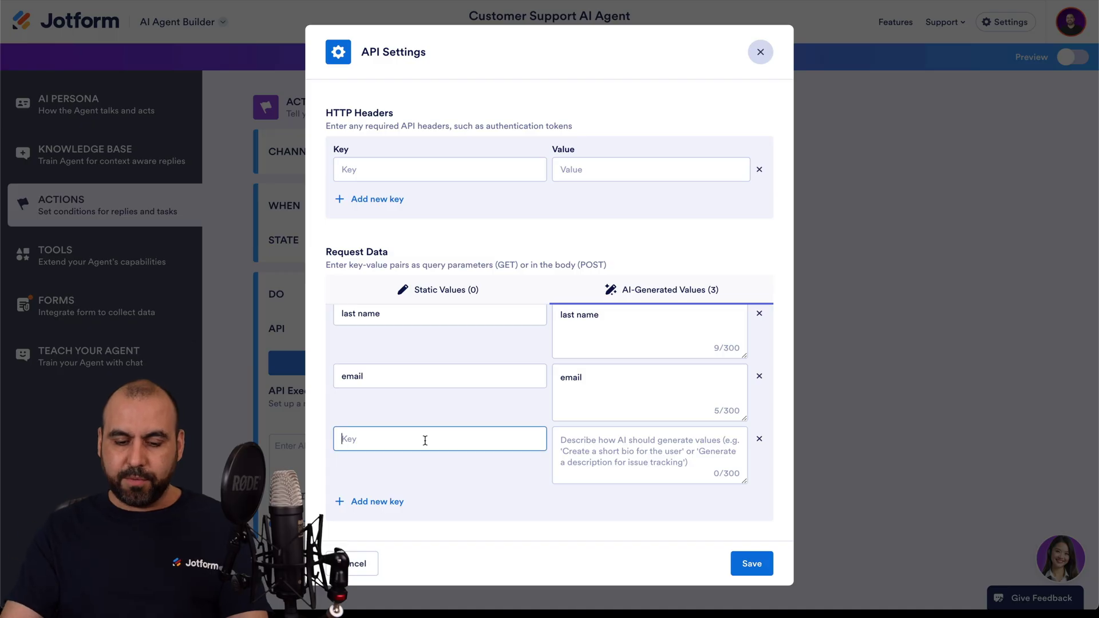
click(686, 460)
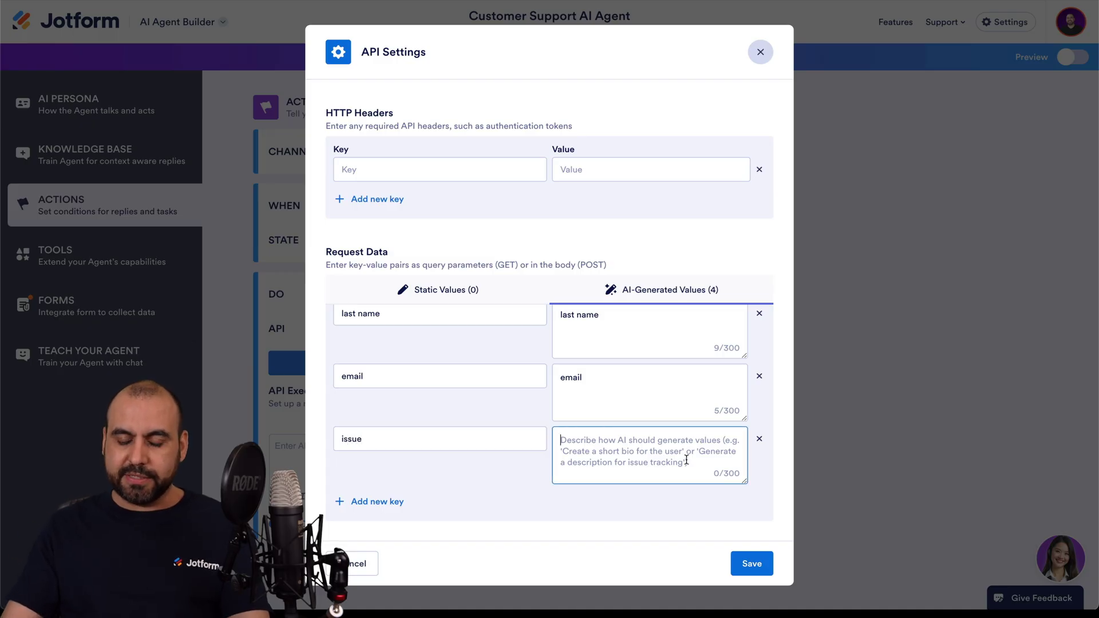
text(issue for support ticket)
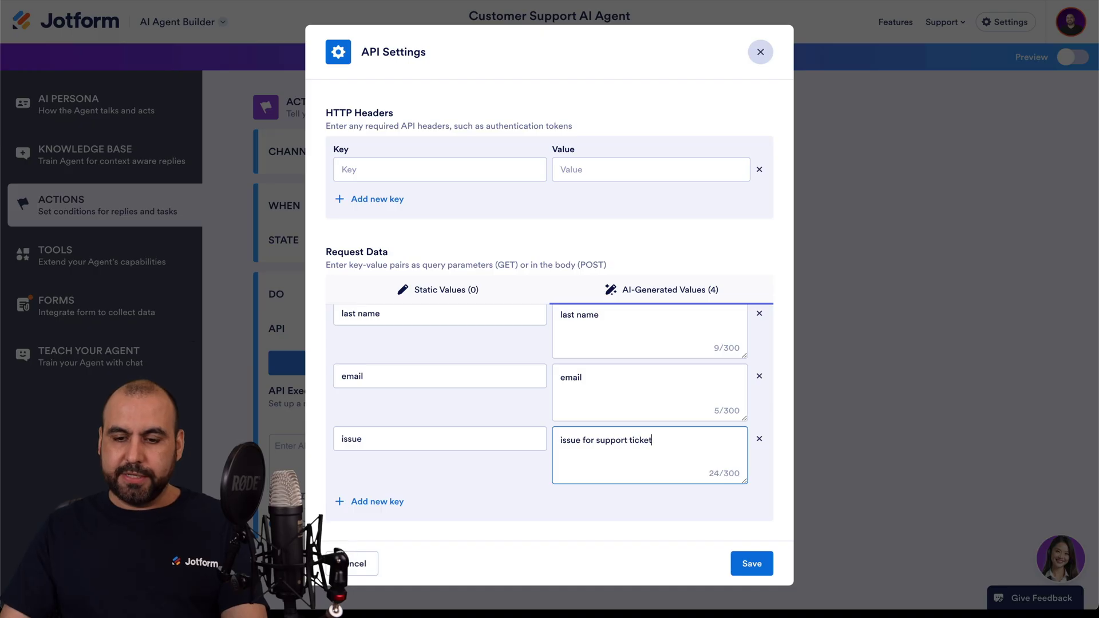
click(579, 499)
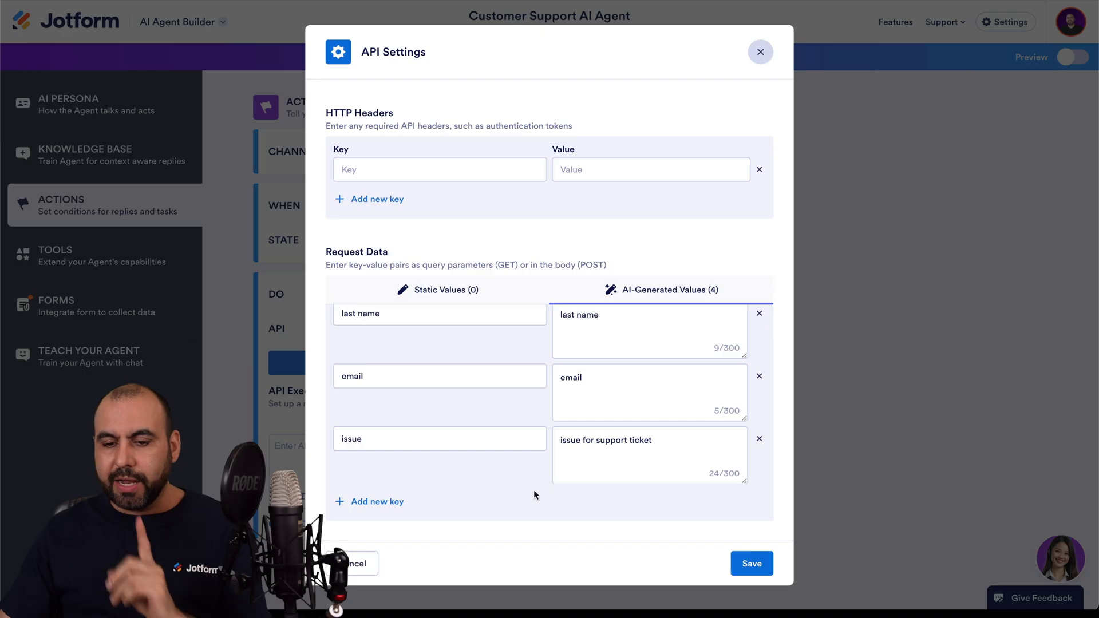
Step: Save the API settings and send a test with sample name, email 'test' and issue 'My computer doesn't work'
click(747, 564)
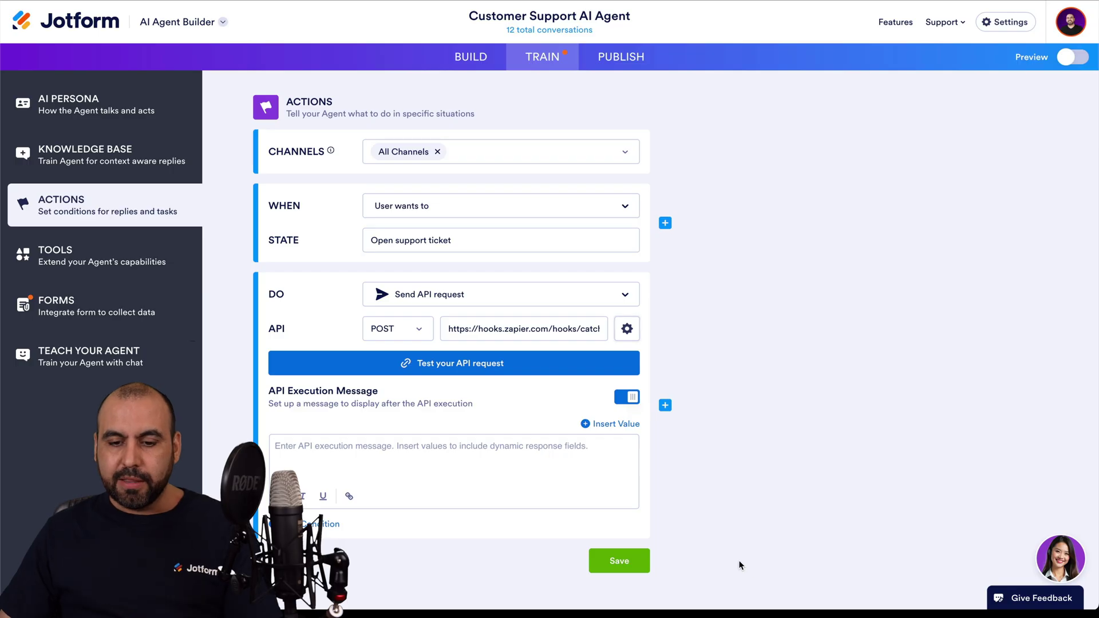
click(448, 371)
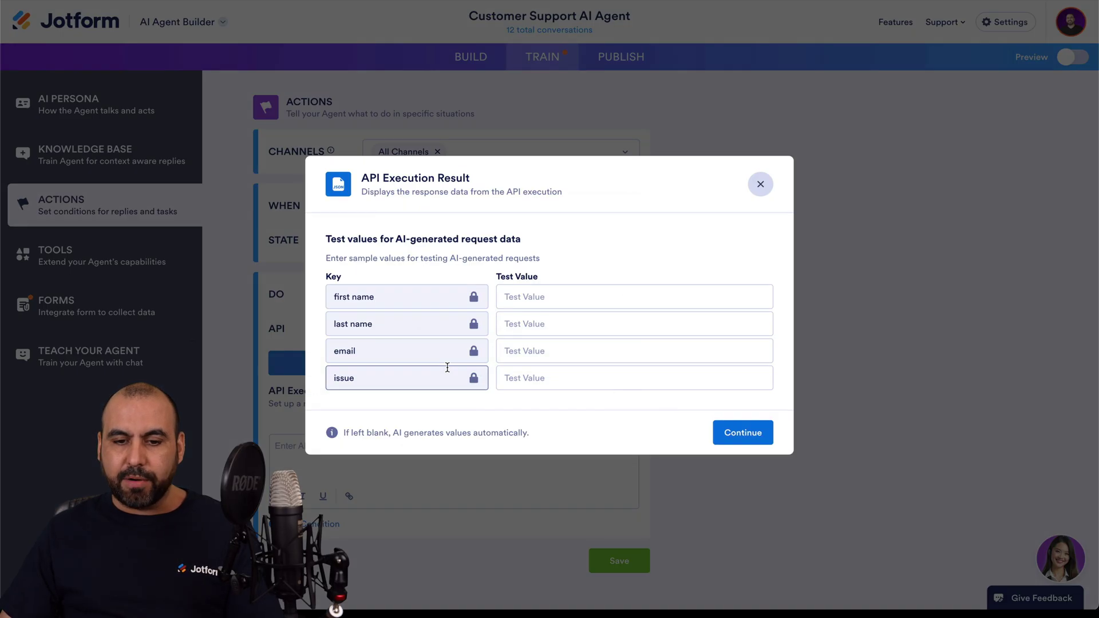
click(529, 295)
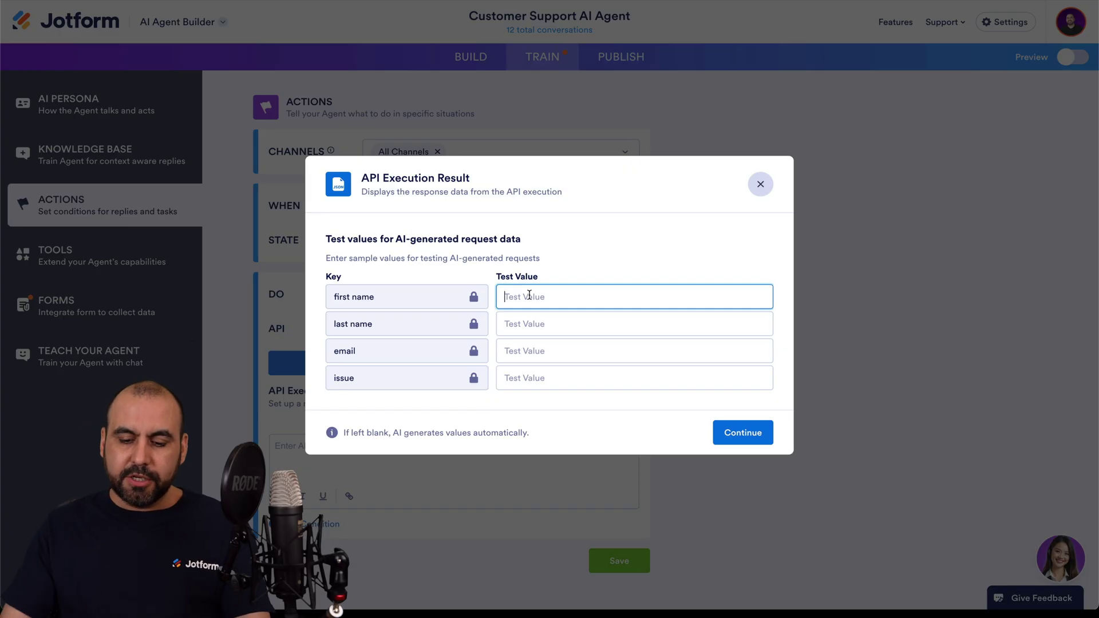
key(Tab)
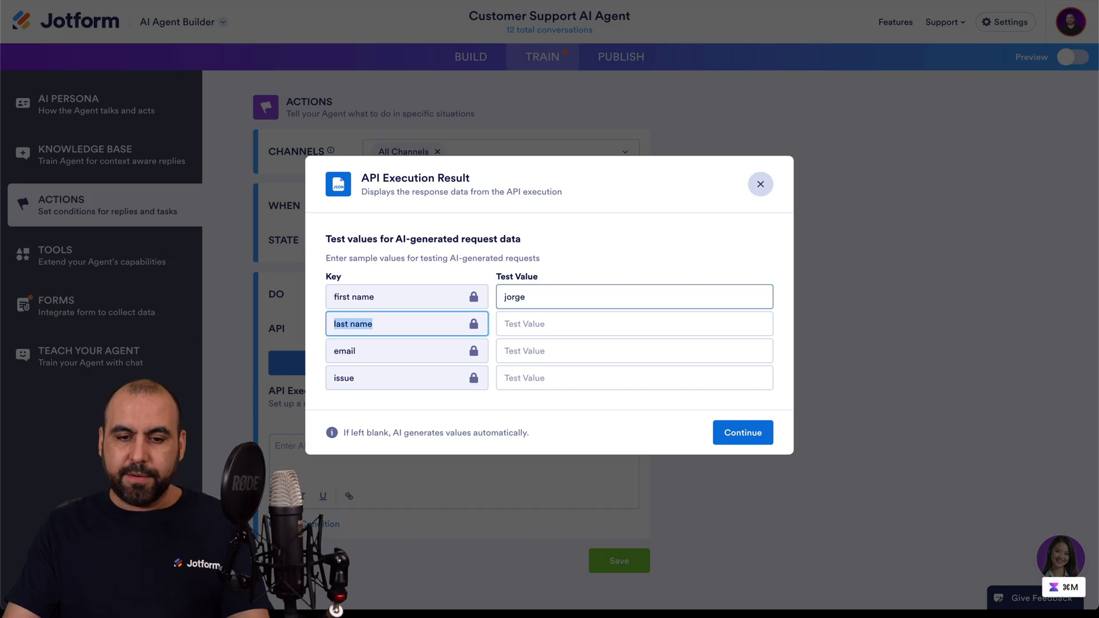
key(Tab)
key(Tab)
key(Tab)
text(test)
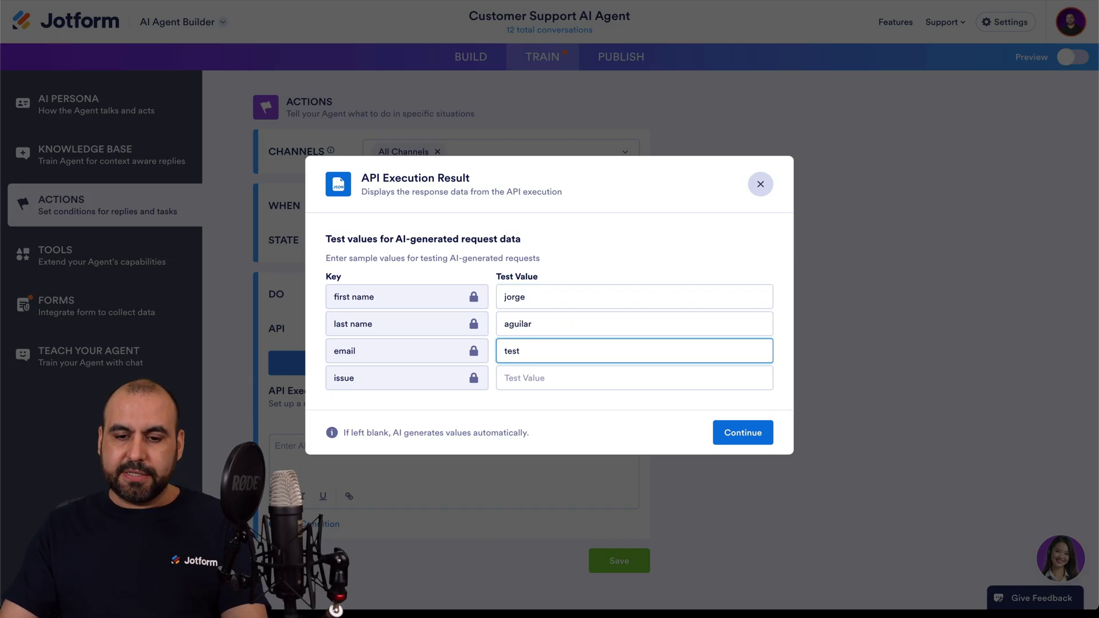
click(553, 380)
text(M)
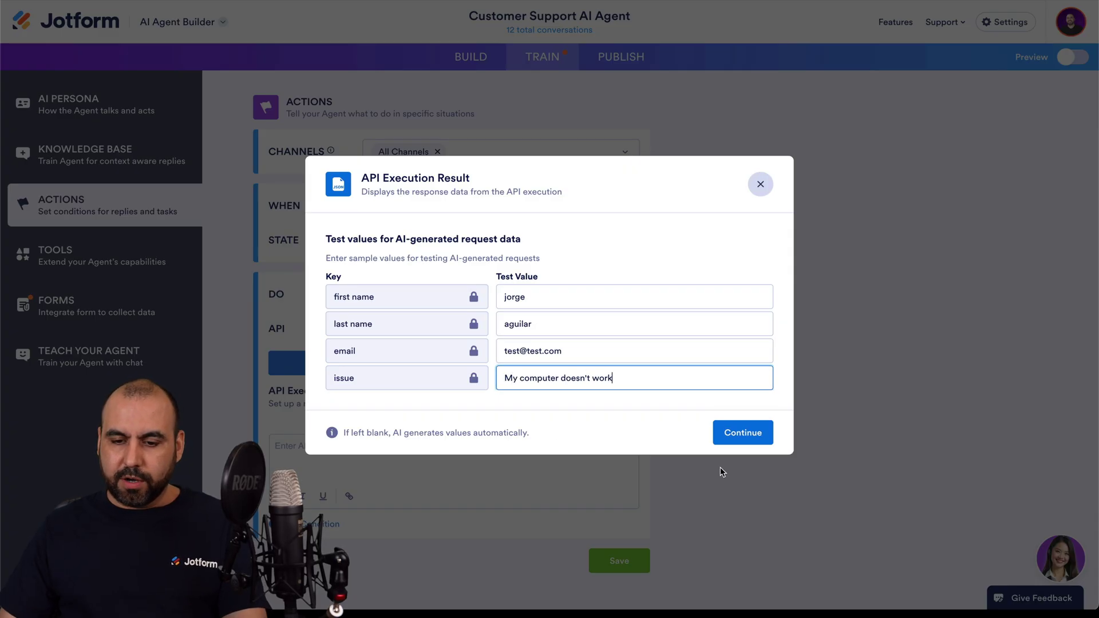
text(y computer doesn't work)
click(761, 434)
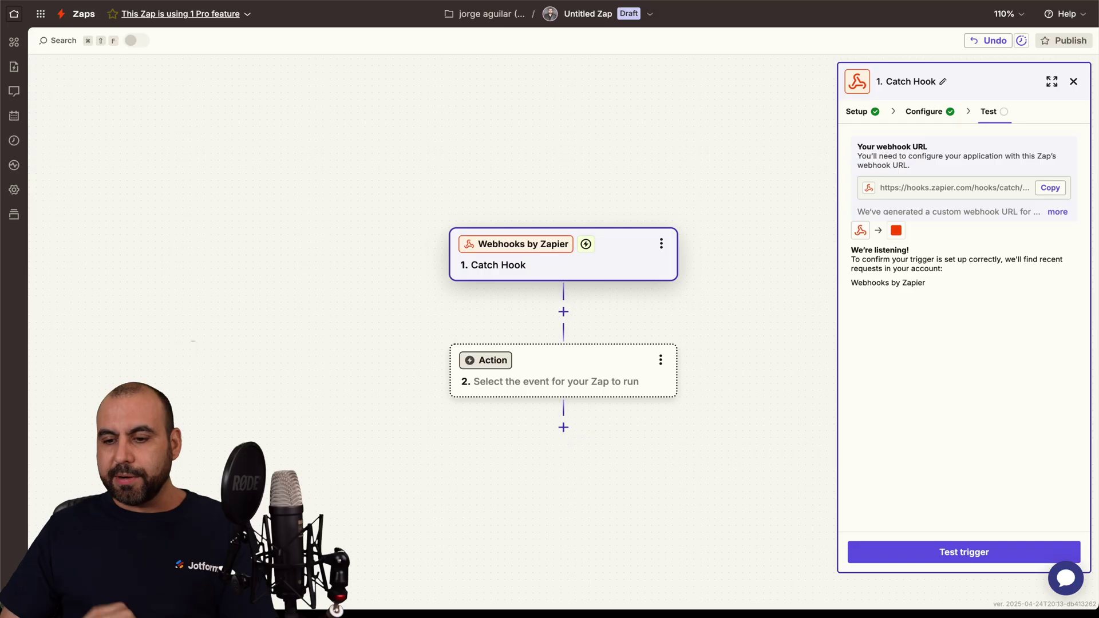
Step: Test the Catch Hook trigger and continue with request B carrying the test ticket data
click(926, 553)
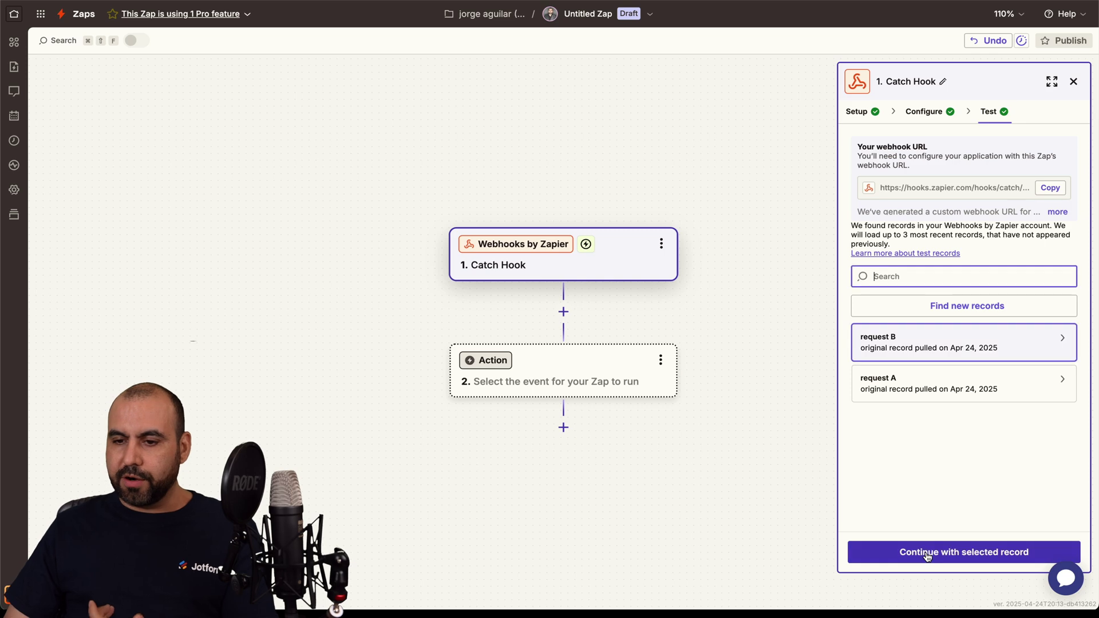
click(921, 390)
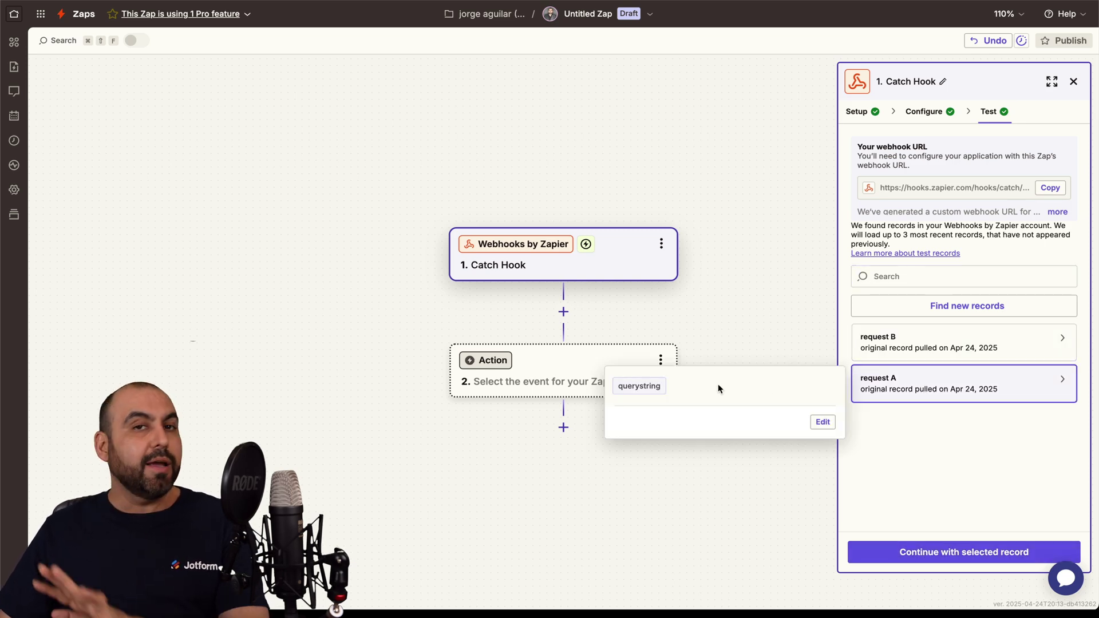
click(911, 345)
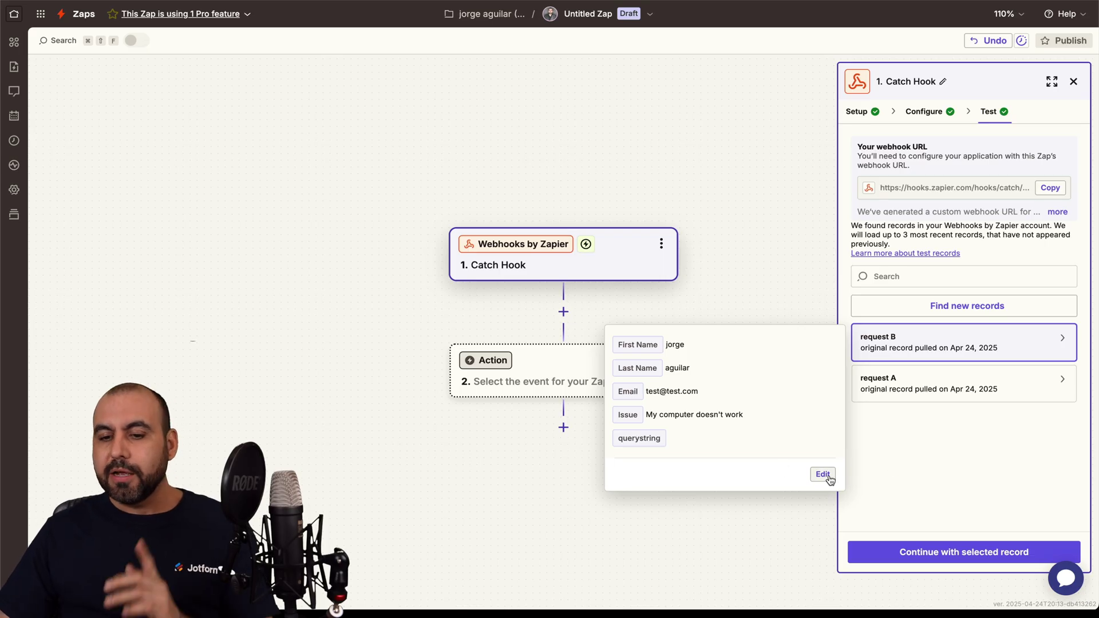
click(941, 551)
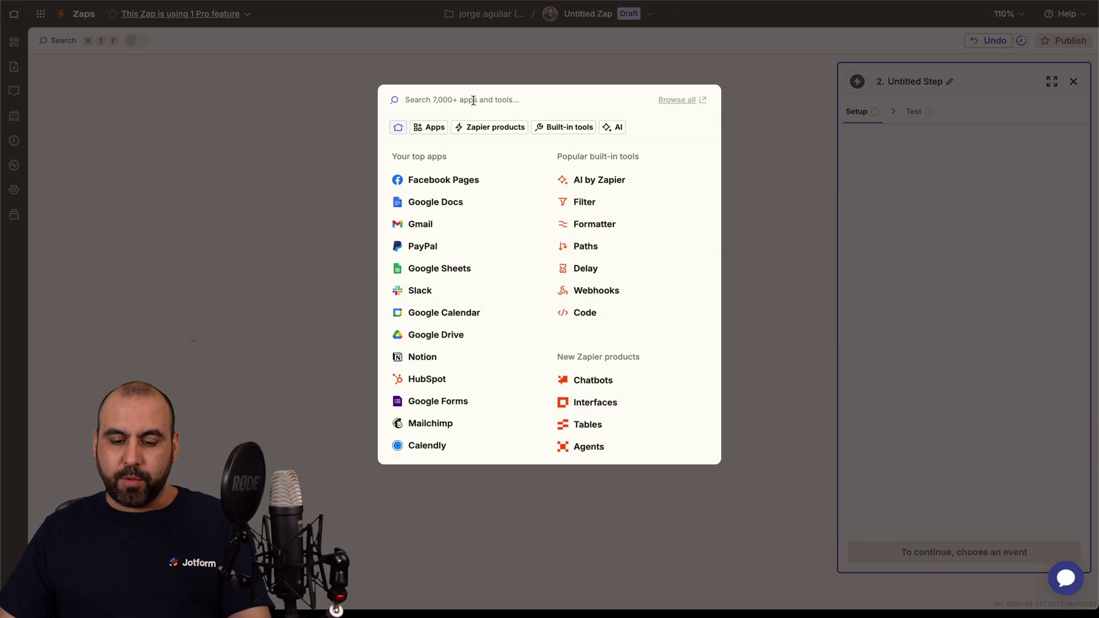
Step: Choose HubSpot for step 2 with Create Ticket as the action event
text(hubs)
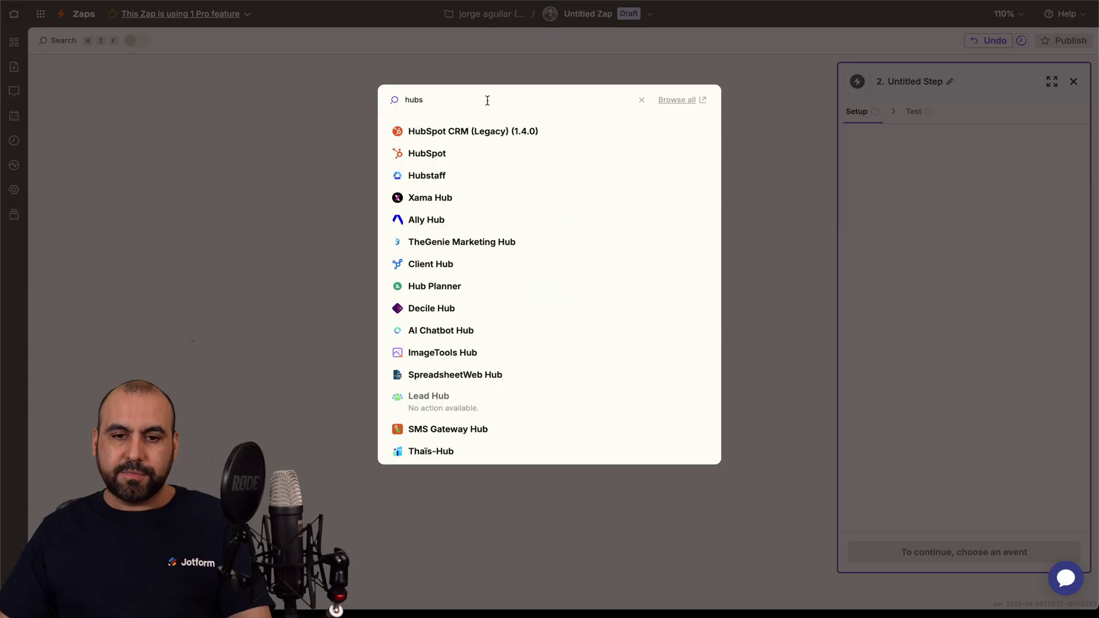
click(467, 154)
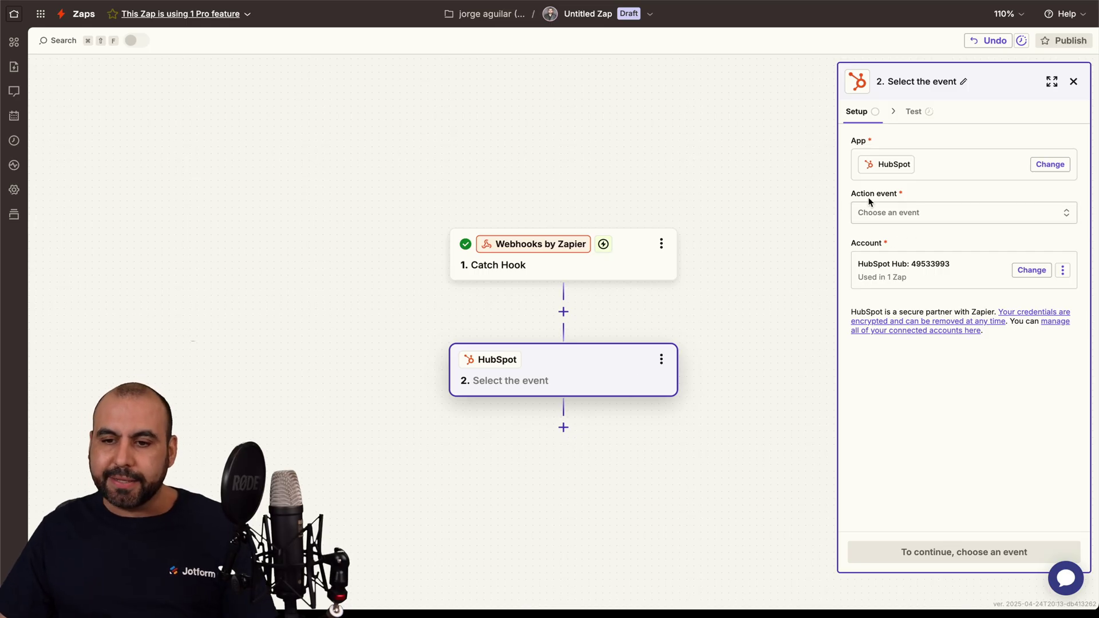
click(928, 207)
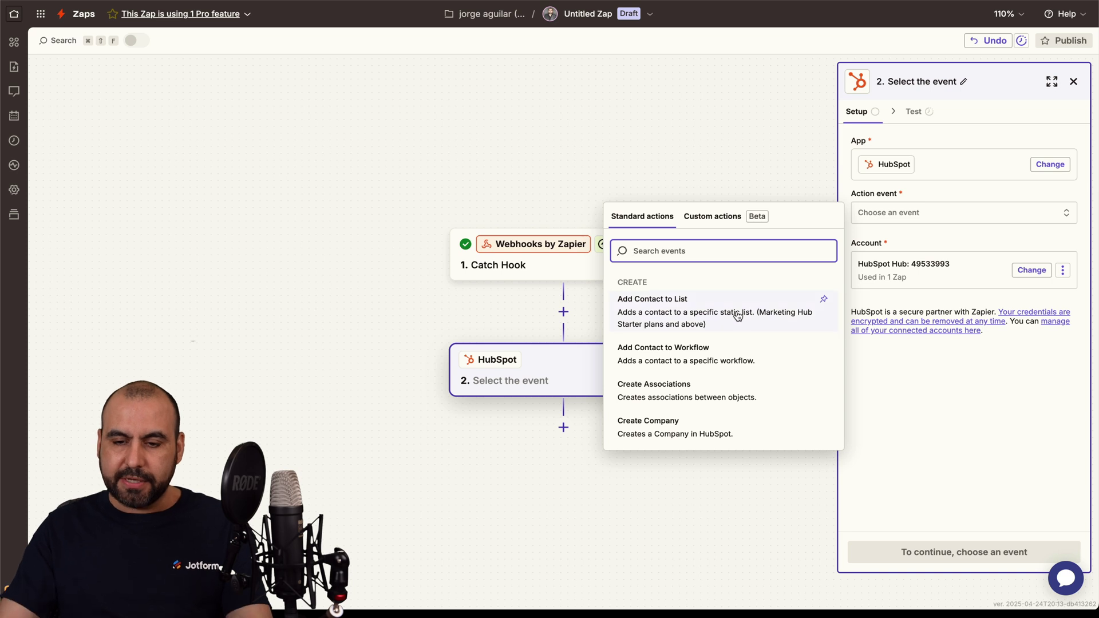
text(tick)
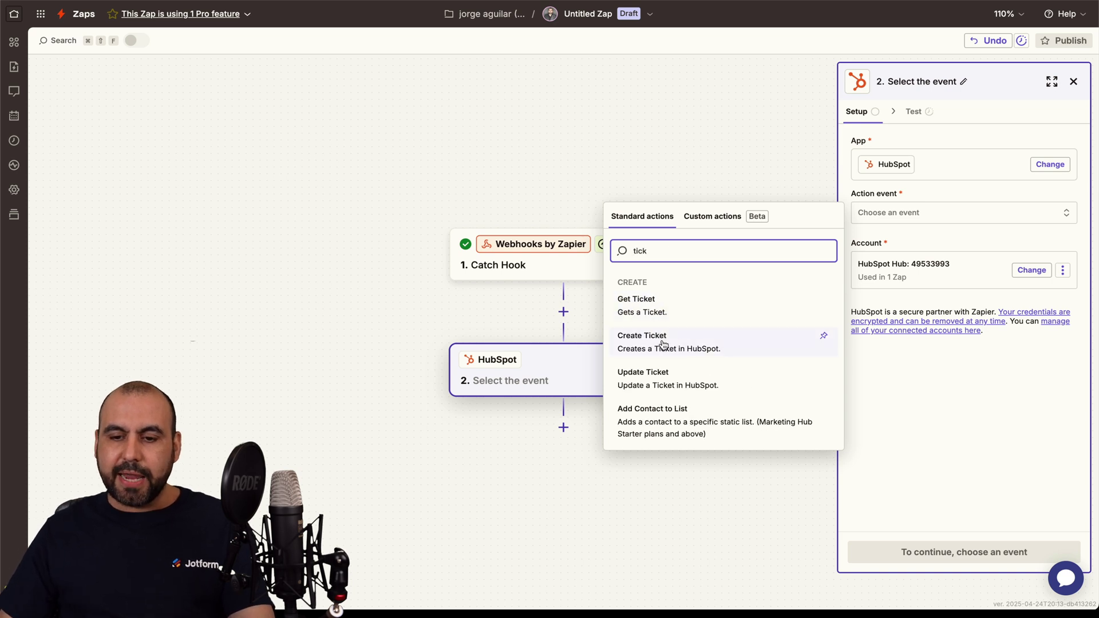
click(667, 345)
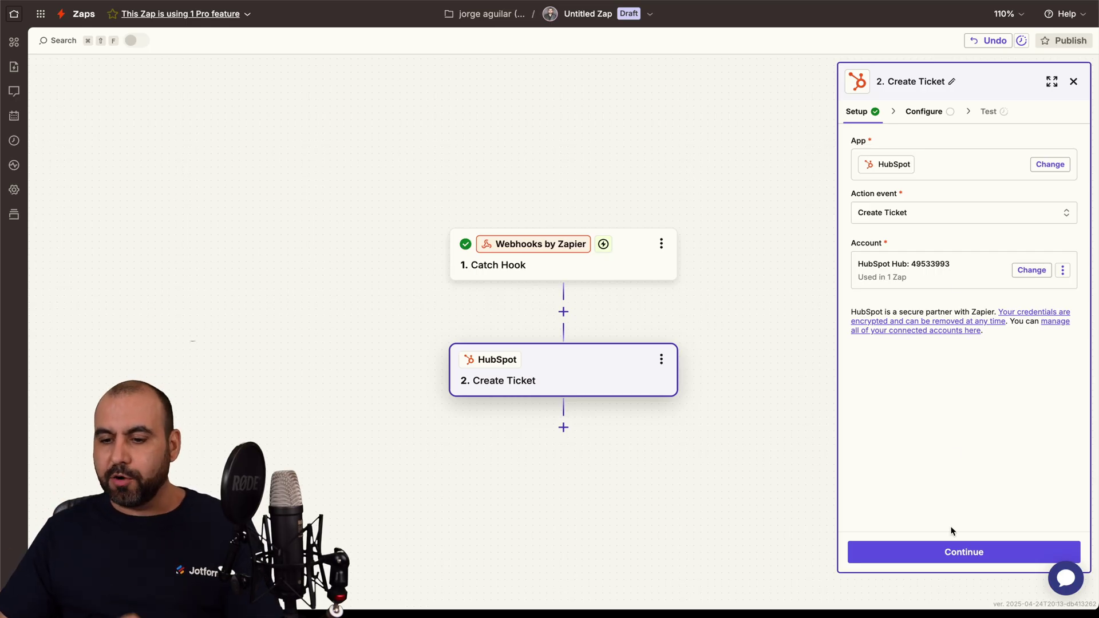
Step: Map Ticket Name to the webhook's Last Name field and set Ticket Pipeline to Support Pipeline
click(947, 551)
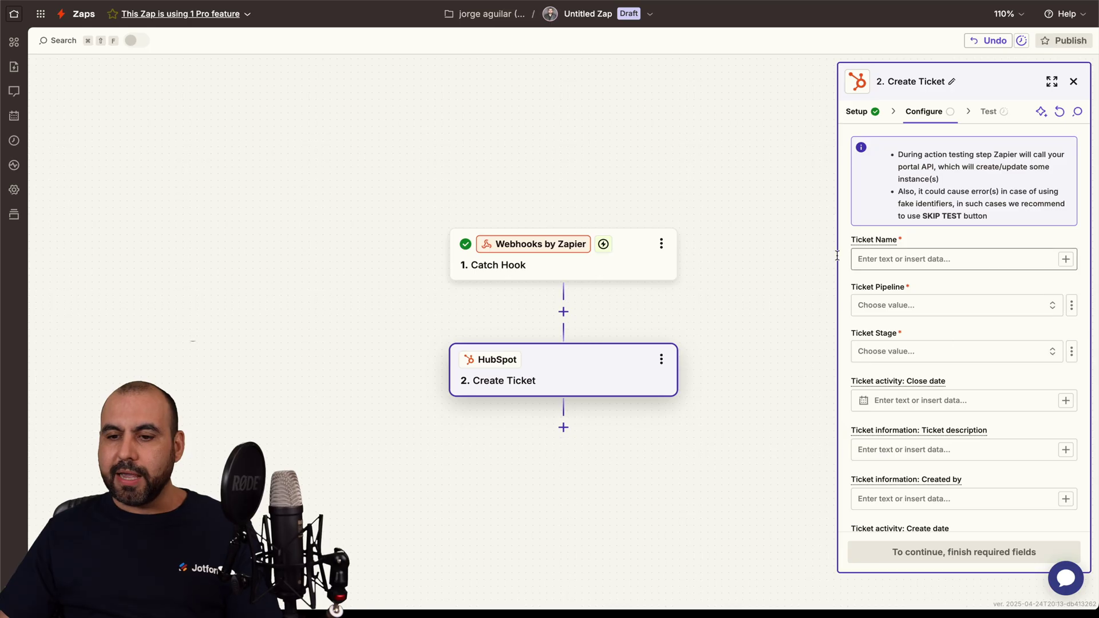
click(945, 259)
click(918, 263)
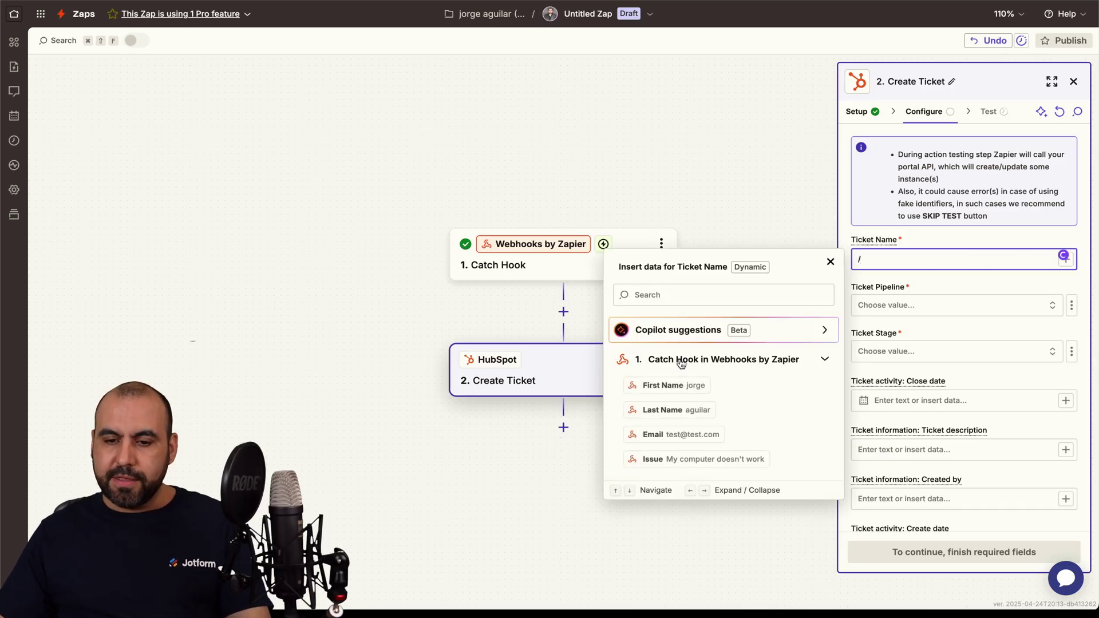
click(692, 411)
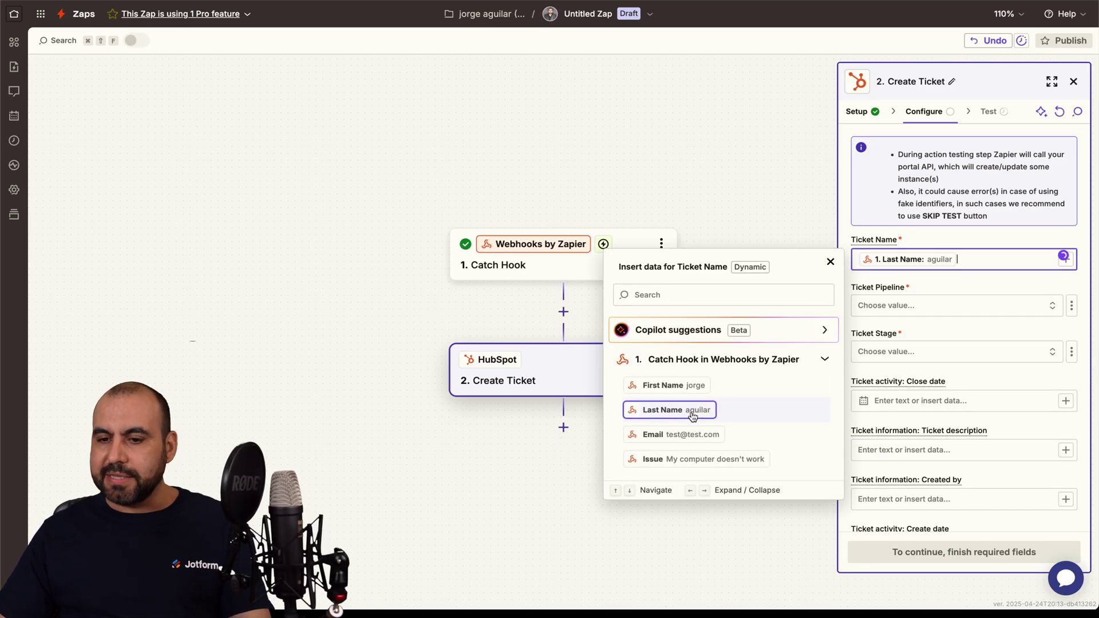
click(916, 309)
click(770, 342)
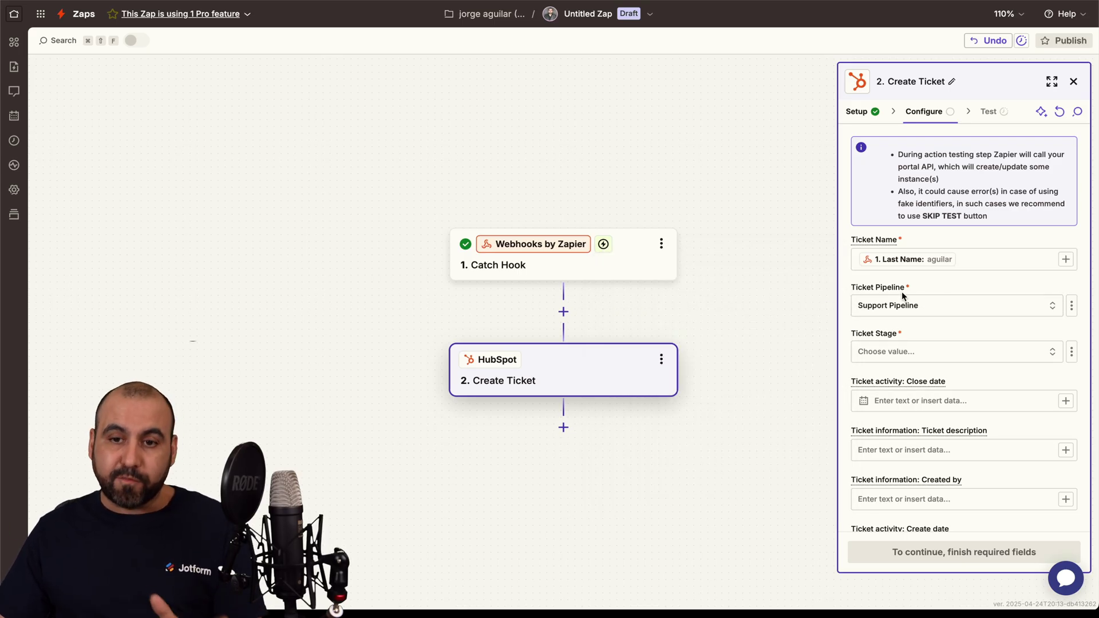
key(ctrl+Tab)
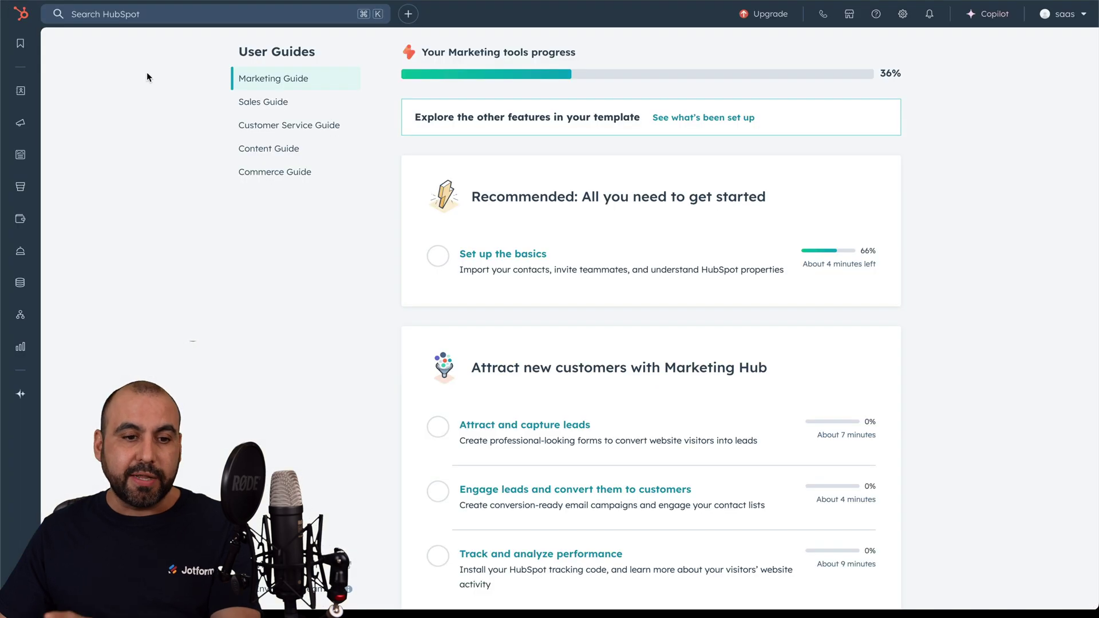
mouse_move(20, 195)
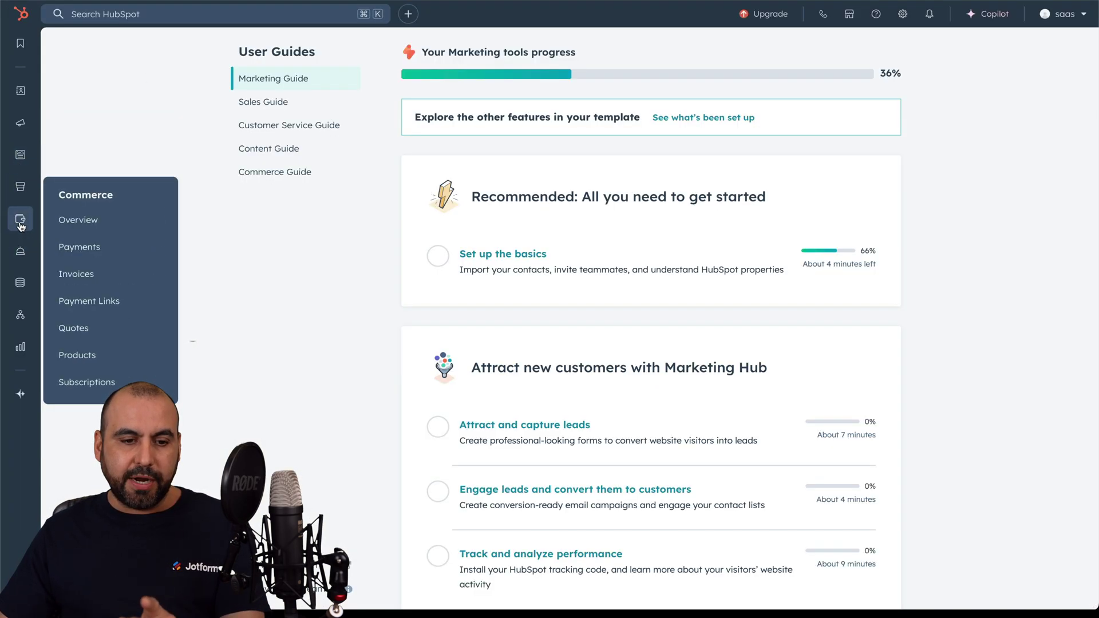
mouse_move(20, 92)
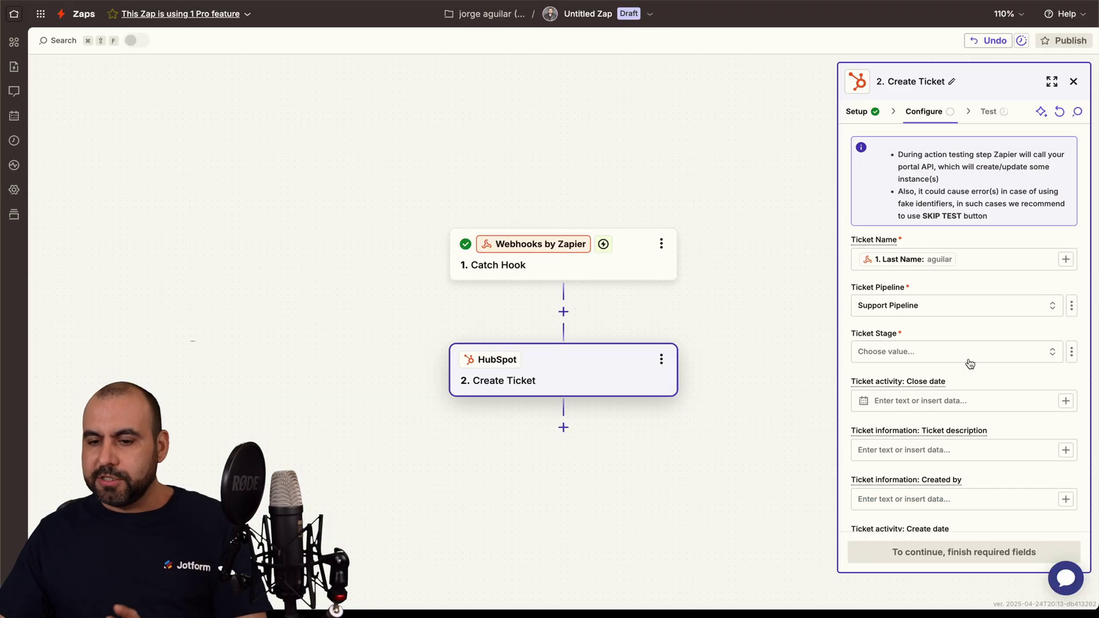
Step: Set the HubSpot Ticket Stage to Waiting on contact
scroll(925, 360, down, 1)
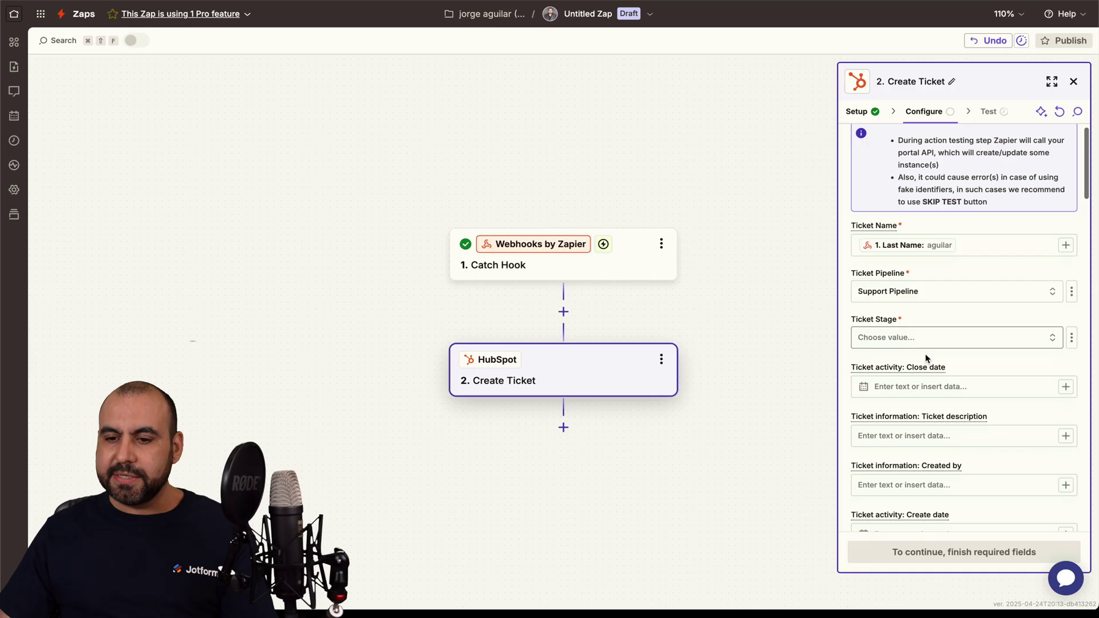
click(916, 321)
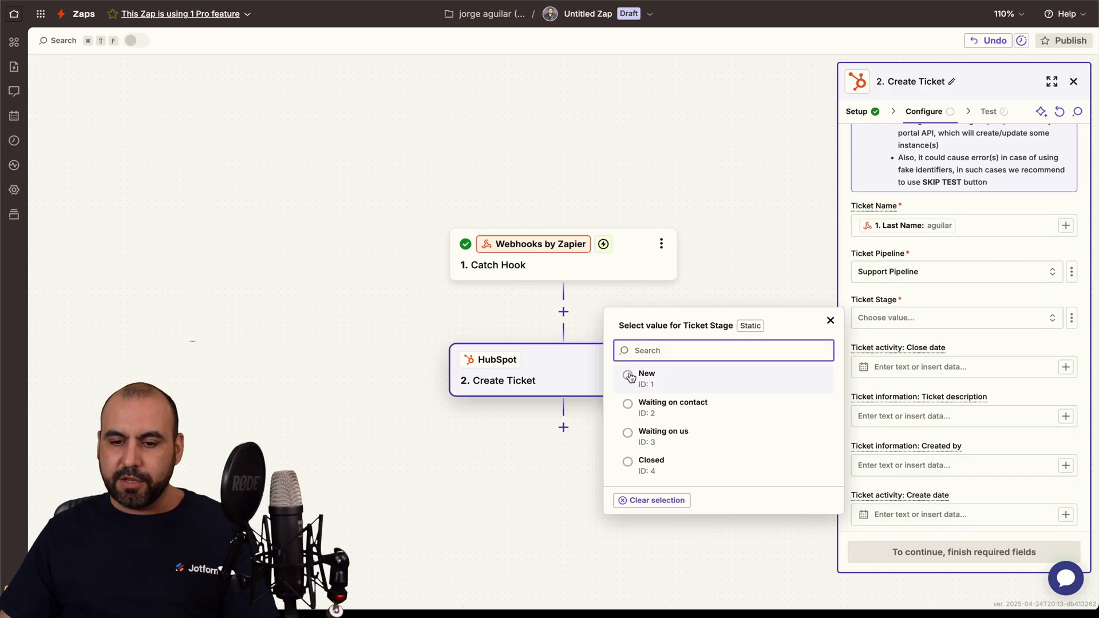
click(629, 406)
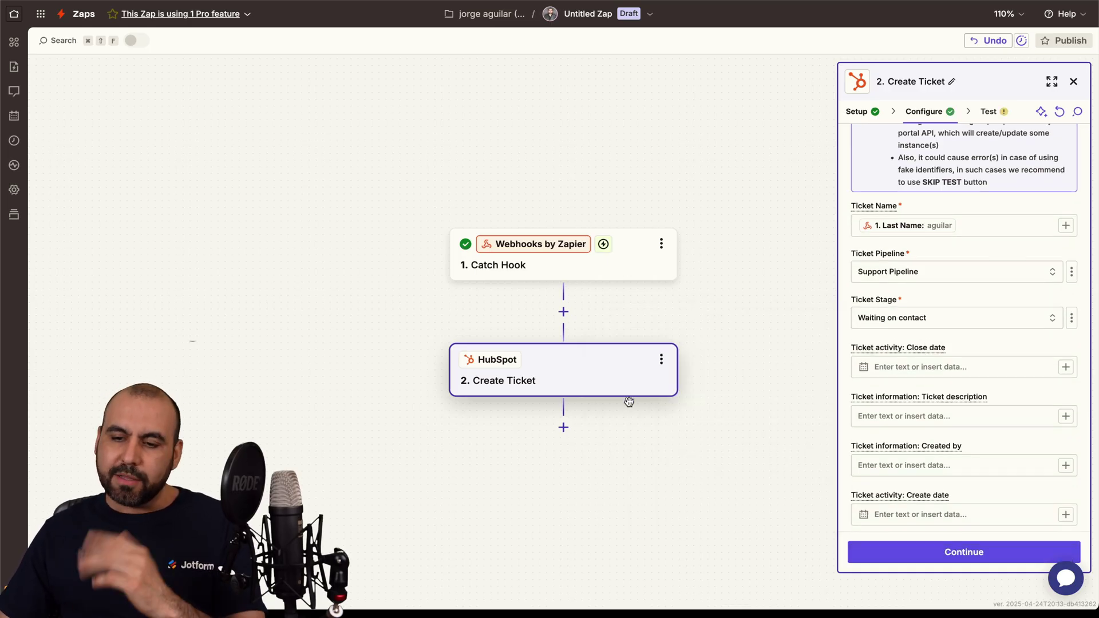
Step: Map the Issue field into the Ticket description and continue to the Create Ticket test
scroll(900, 406, down, 3)
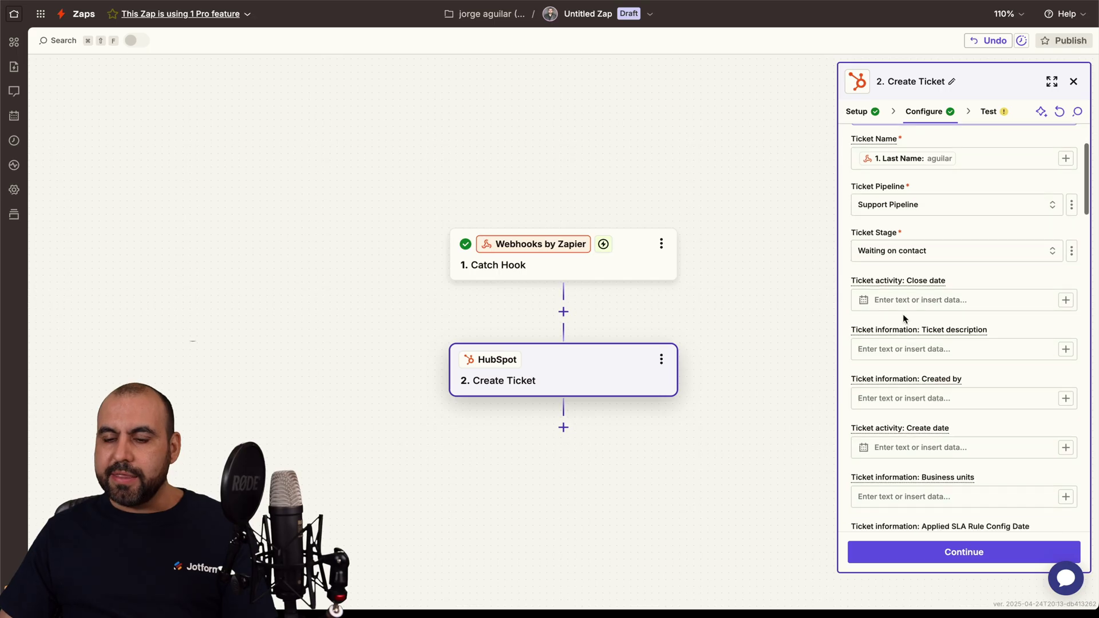
scroll(981, 309, down, 2)
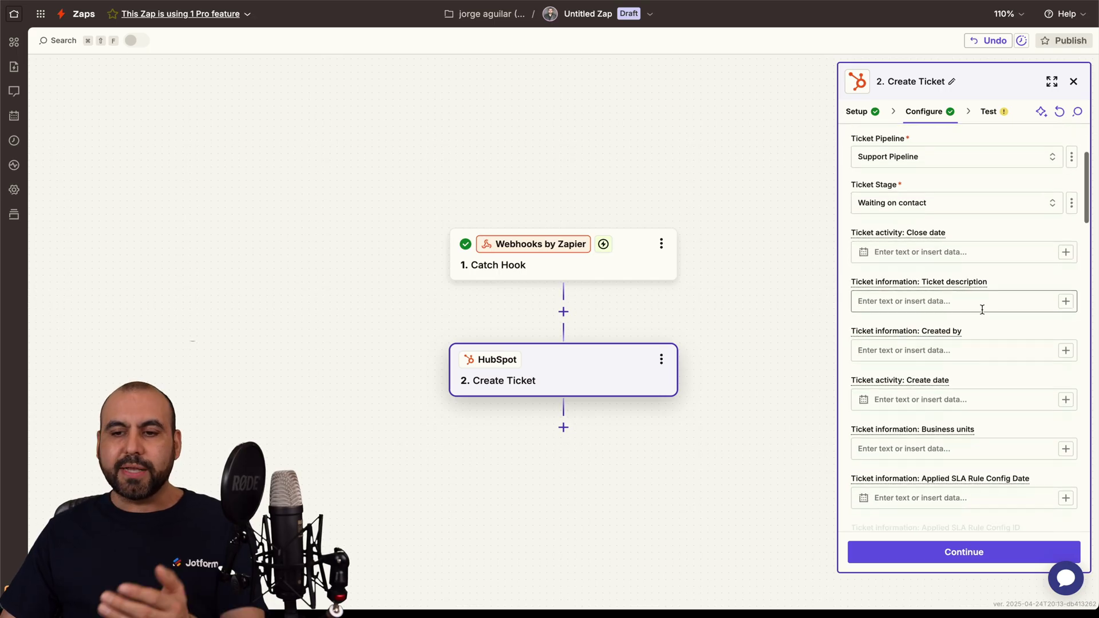
scroll(930, 297, down, 2)
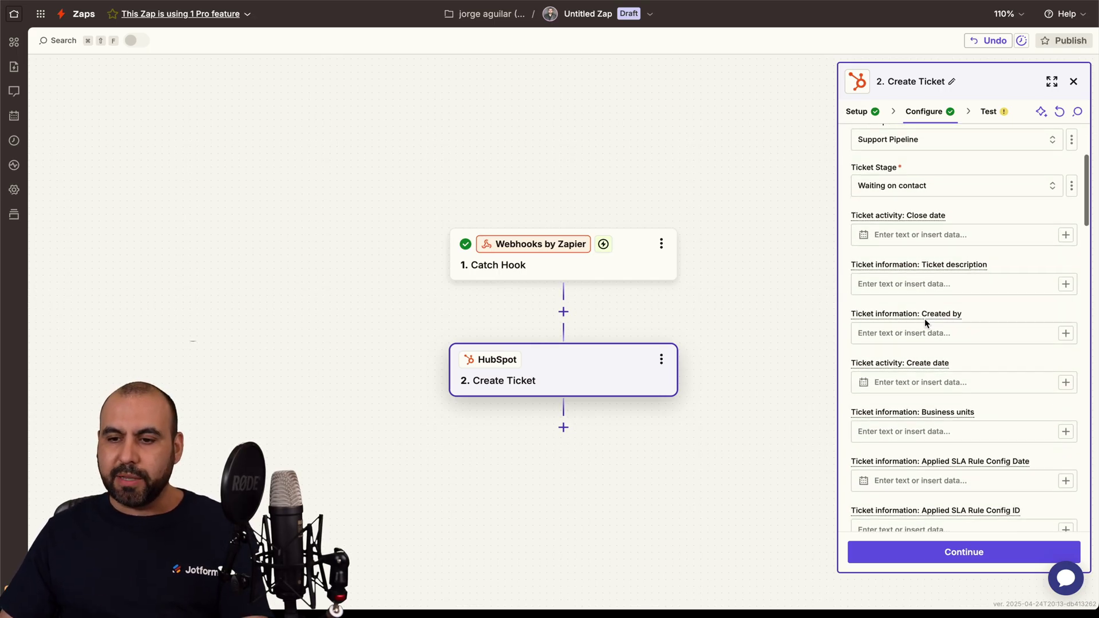
scroll(940, 316, down, 2)
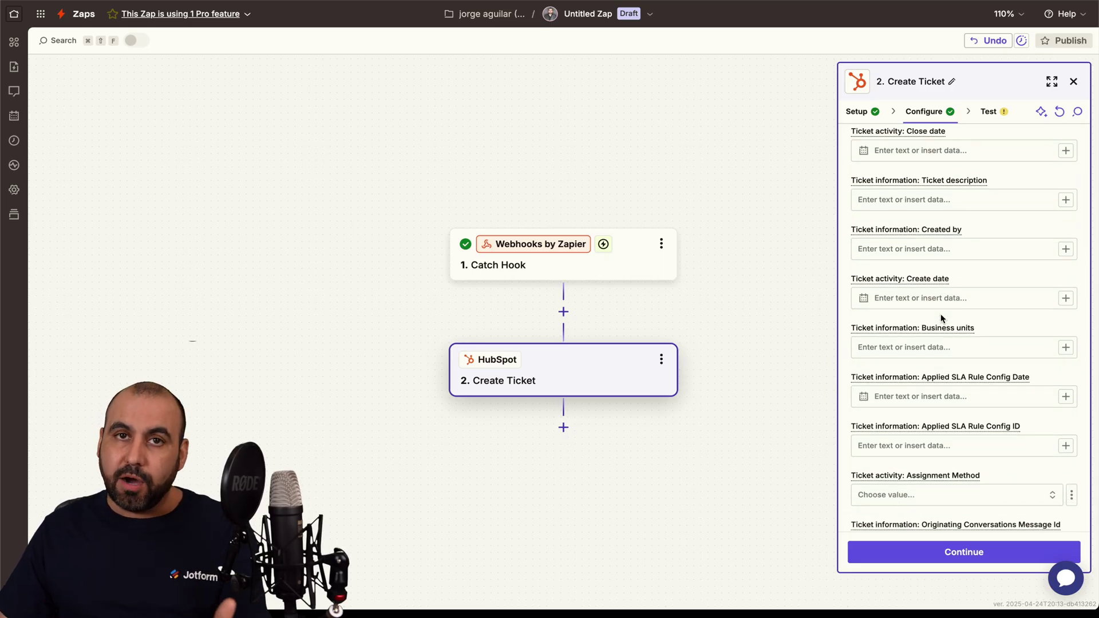
scroll(940, 316, down, 7)
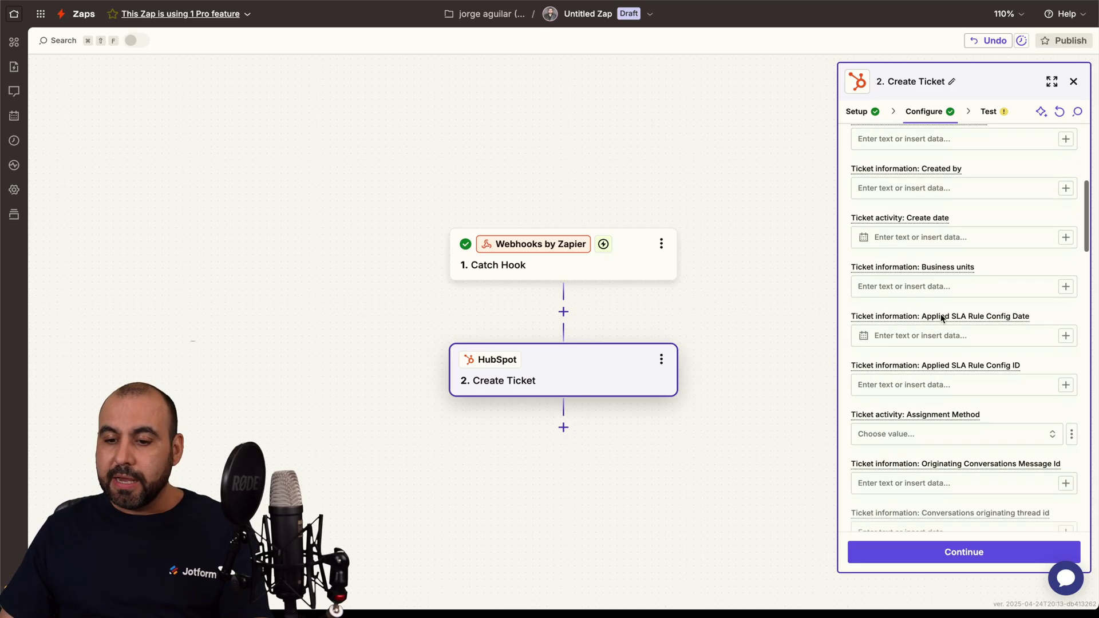
scroll(940, 313, down, 20)
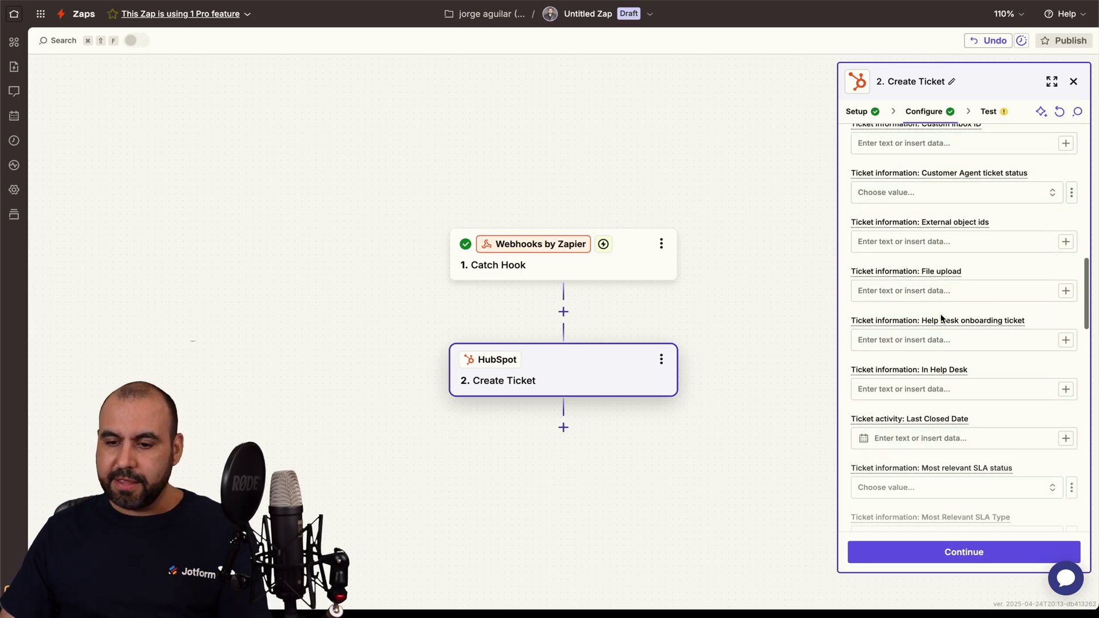
scroll(941, 317, up, 20)
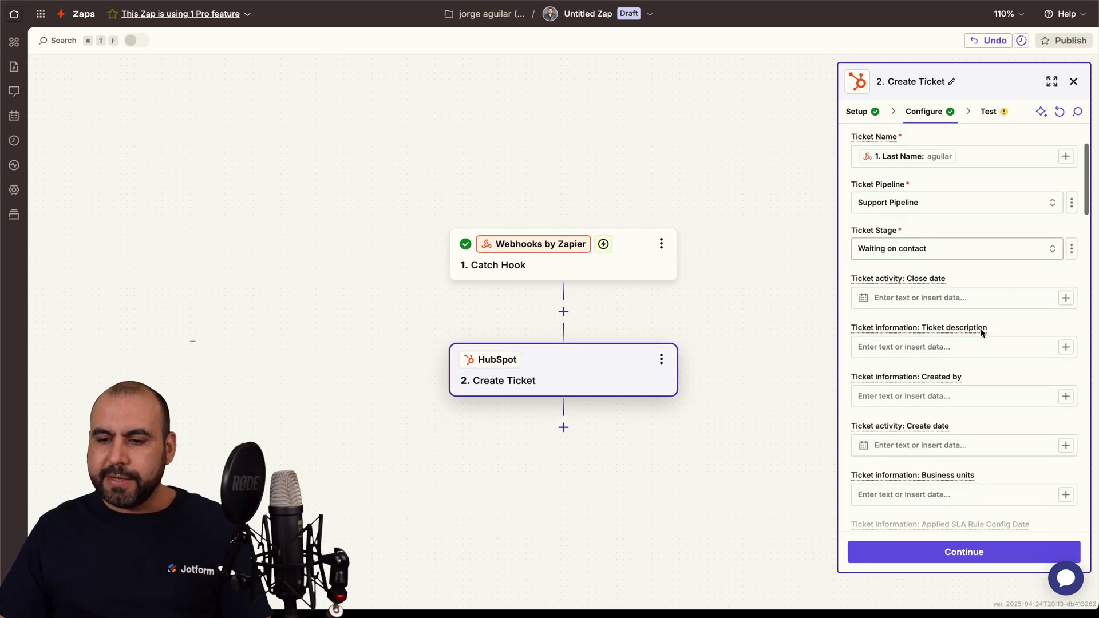
click(929, 329)
text(/)
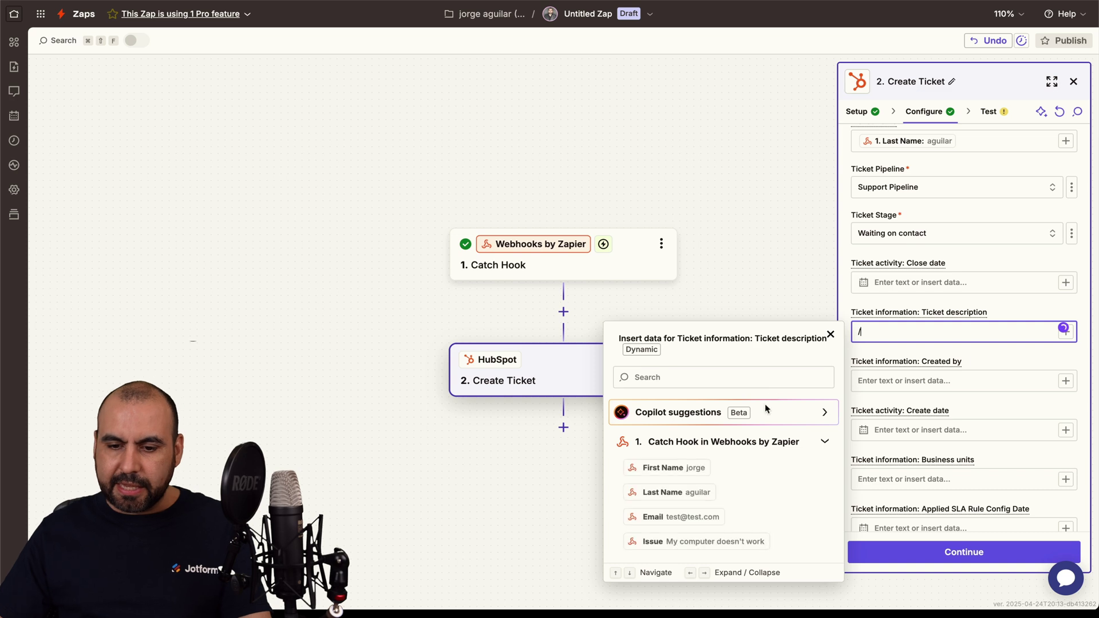
click(697, 541)
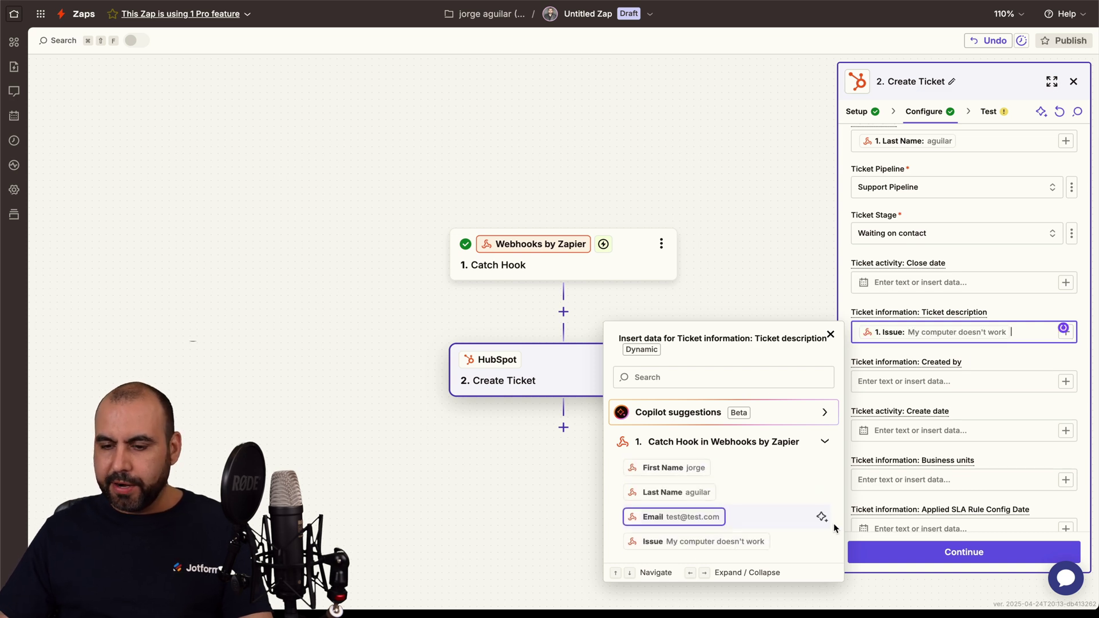
click(939, 552)
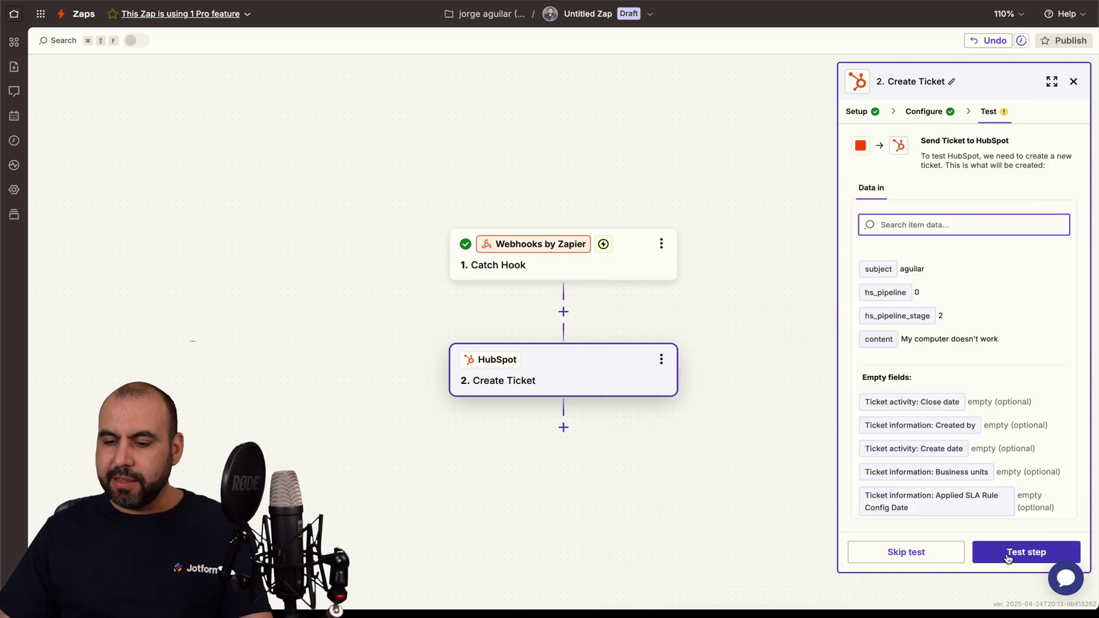
Step: Run the Create Ticket test, sending a sample 'My computer doesn't work' ticket to HubSpot
click(1007, 558)
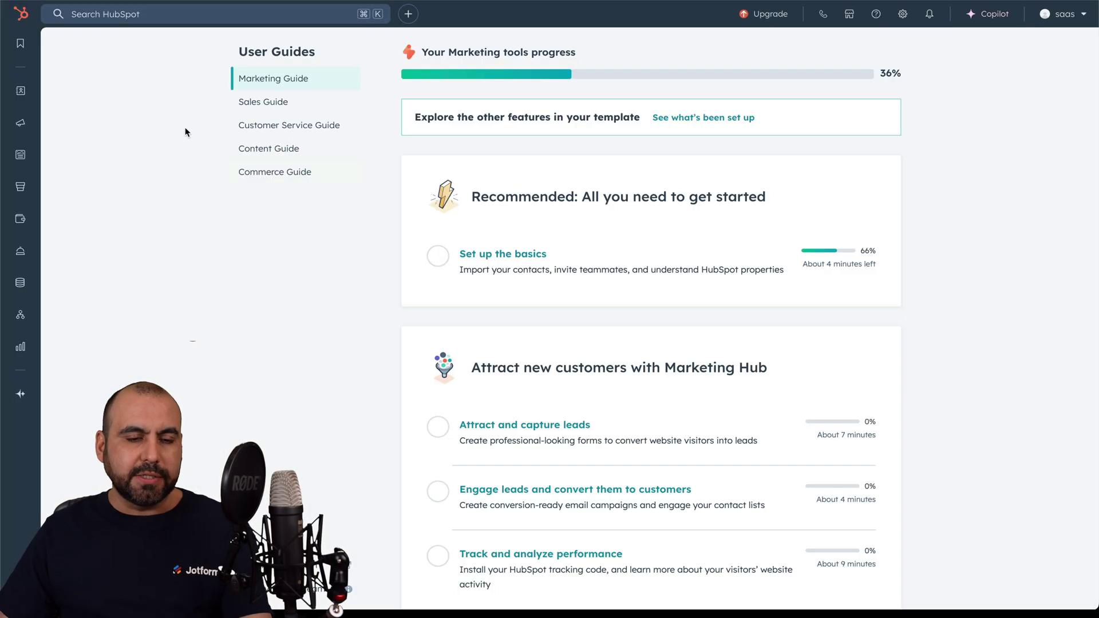
Step: Check HubSpot's Tickets list for today's Support Pipeline ticket marked Waiting on contact
mouse_move(20, 91)
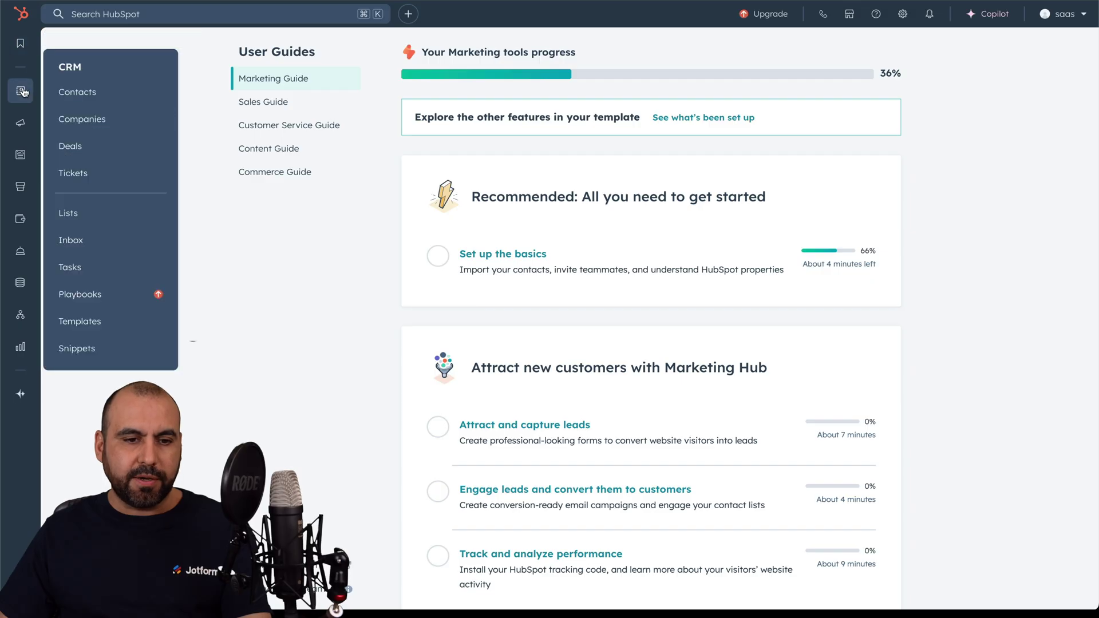
click(96, 174)
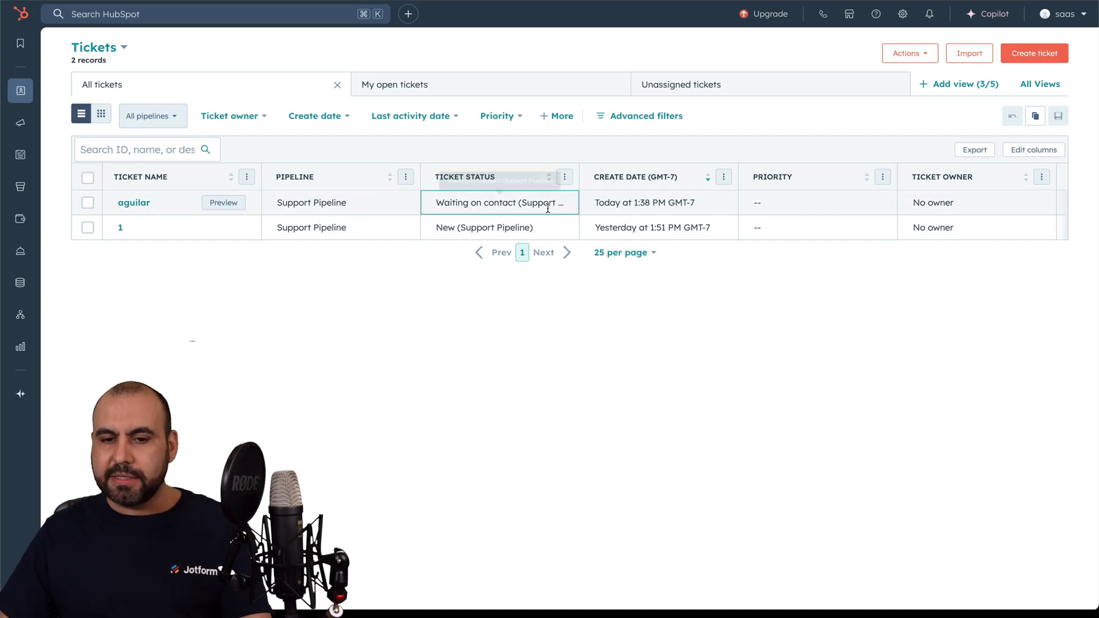
scroll(889, 199, right, 5)
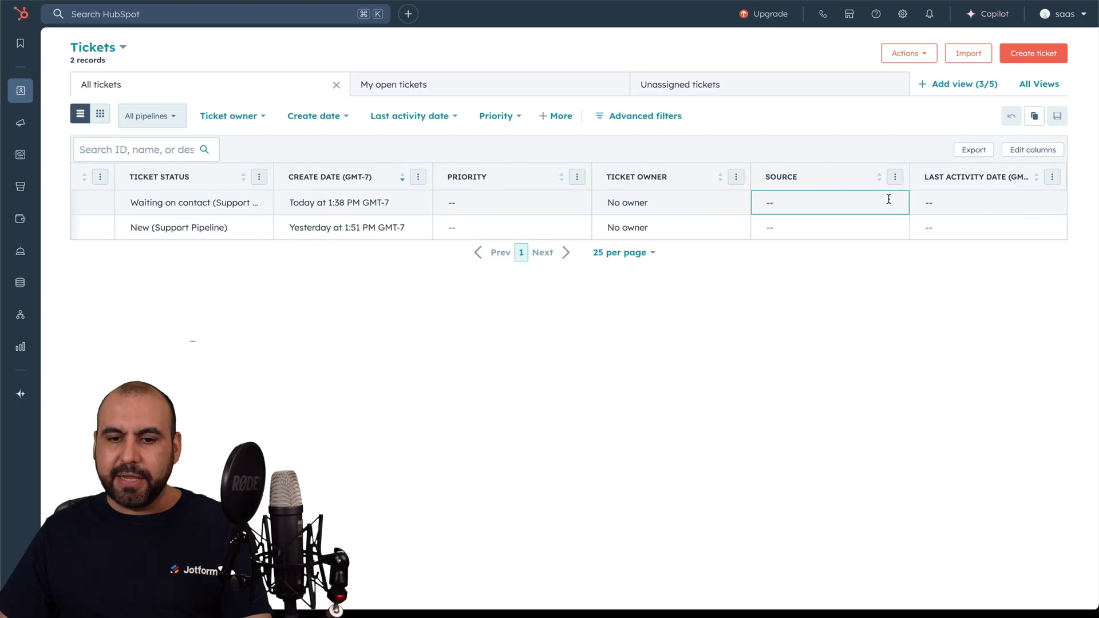
scroll(888, 199, left, 5)
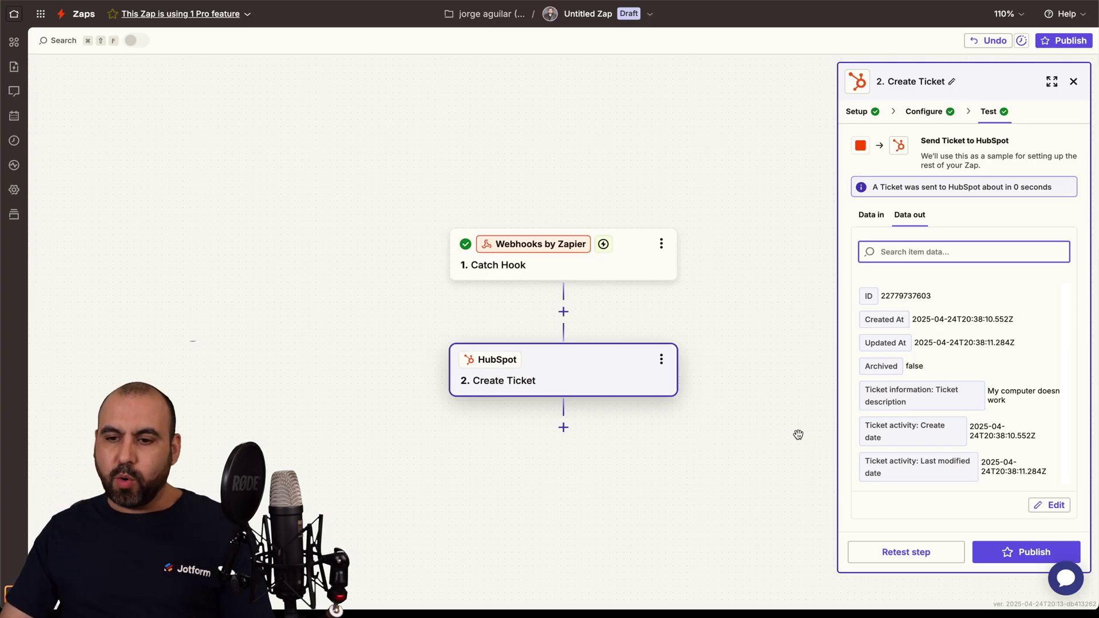
Step: Publish the Zap so it runs as version v1, then dismiss the API result message
click(1016, 553)
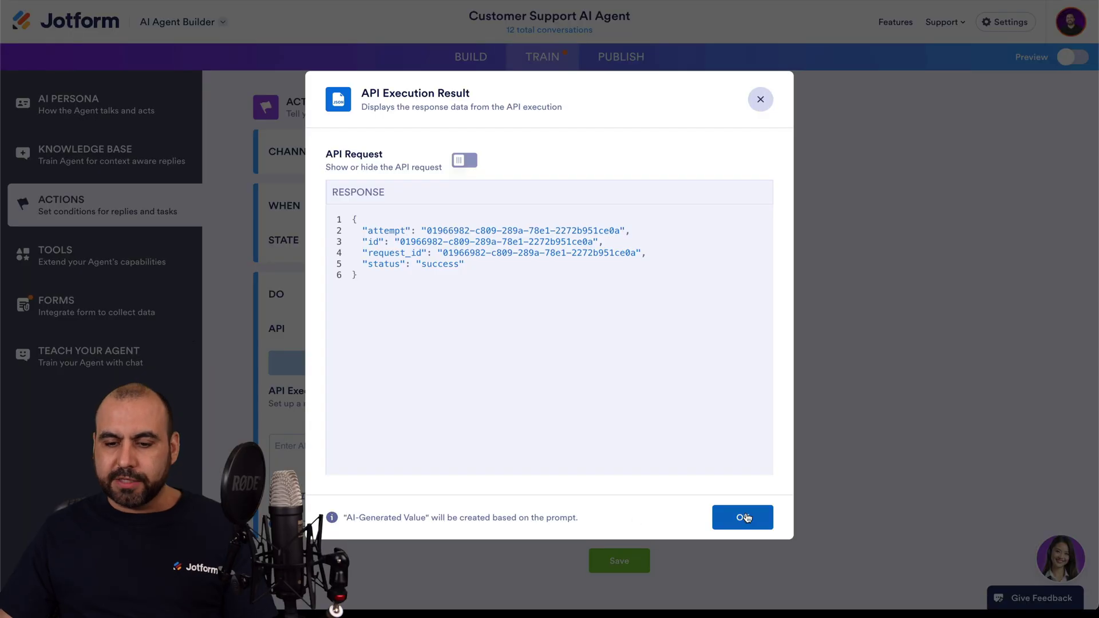
click(746, 517)
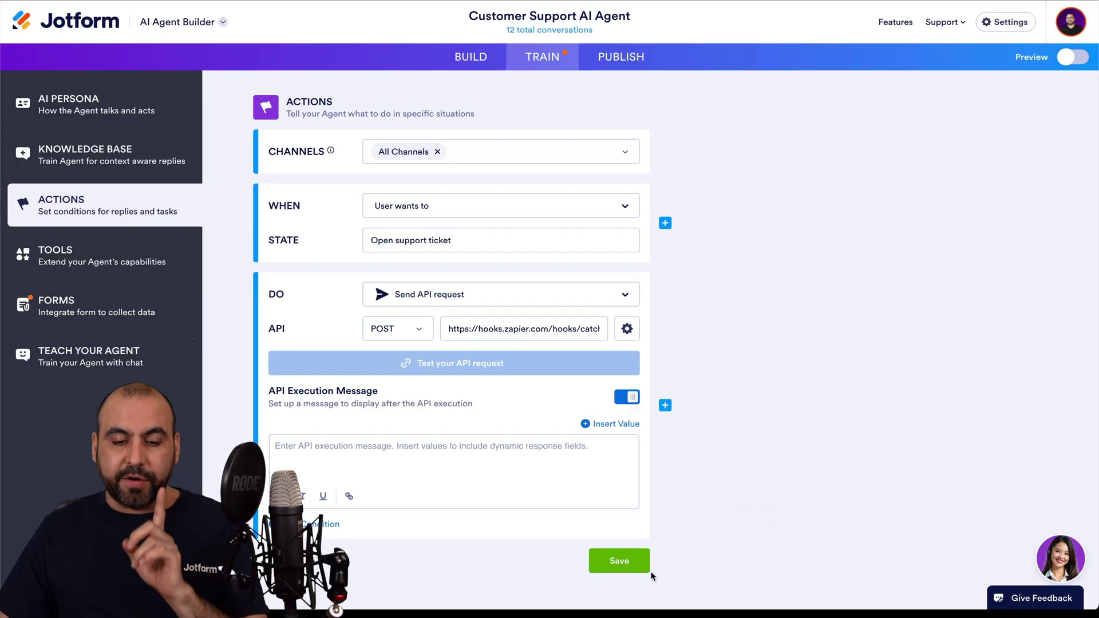
Step: Save the open-support-ticket action and load the agent's copied standalone link in an Incognito window
click(633, 564)
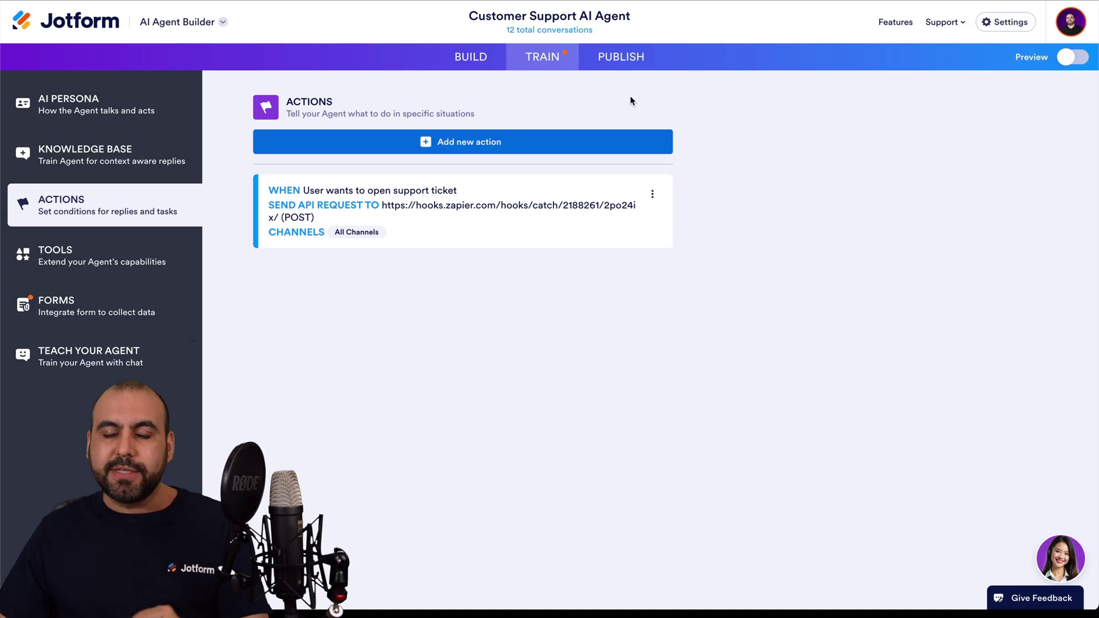
click(623, 58)
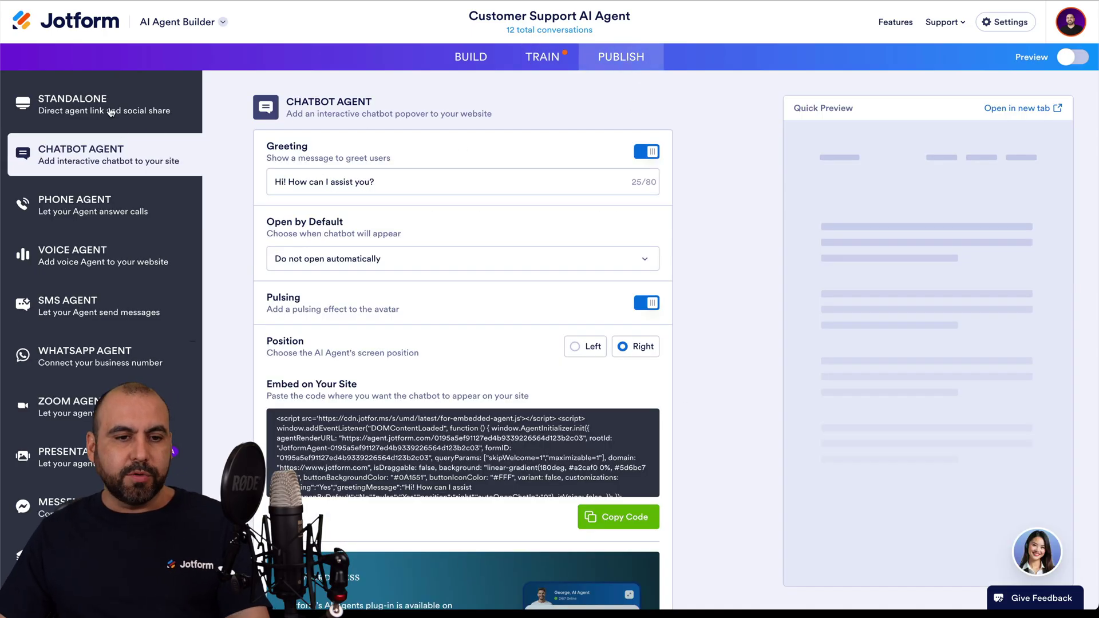
click(111, 111)
click(518, 215)
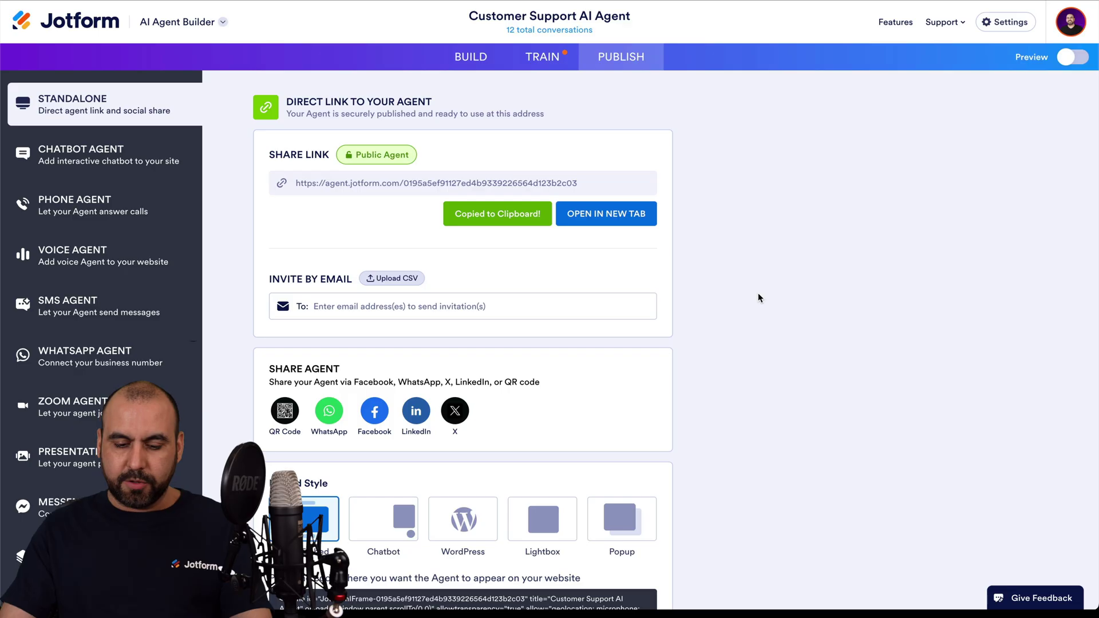
key(ctrl+shift+n)
key(ctrl+v)
key(Return)
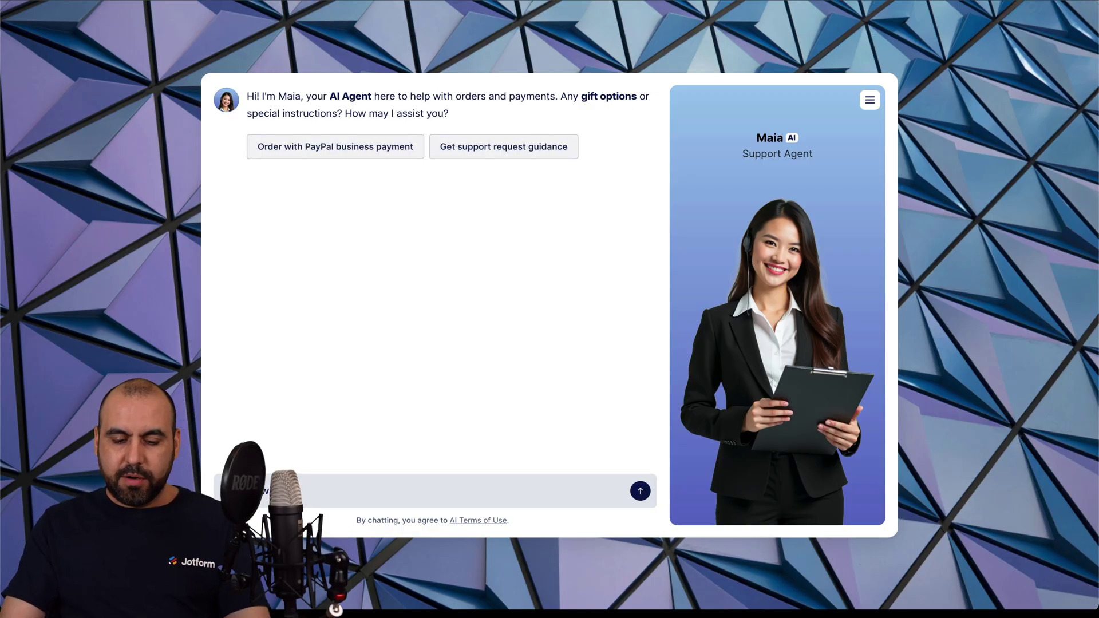
Step: Greet the agent and ask it to create a support ticket
key(Return)
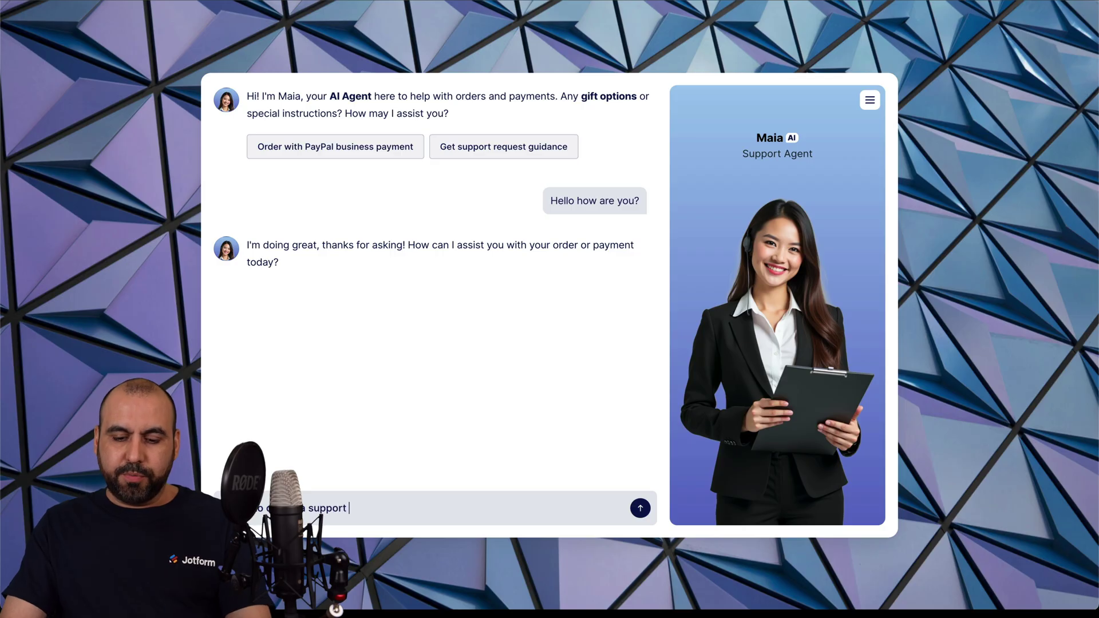
text(cket)
key(Return)
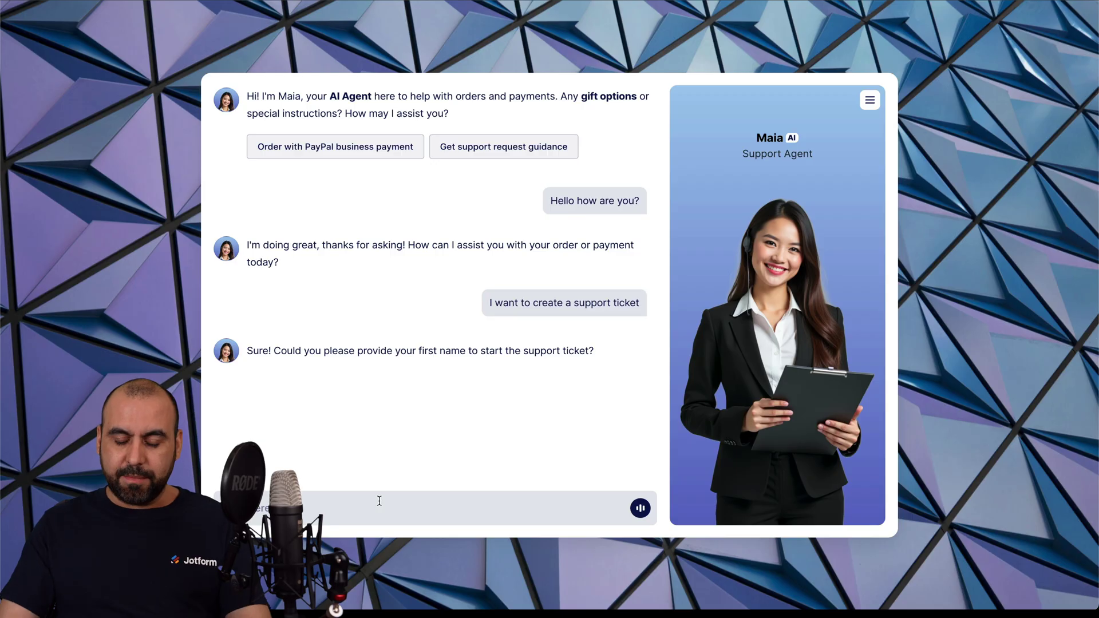
Step: Answer with first name, last name, email and issue 'it doesn't work' until the ticket is confirmed
key(Return)
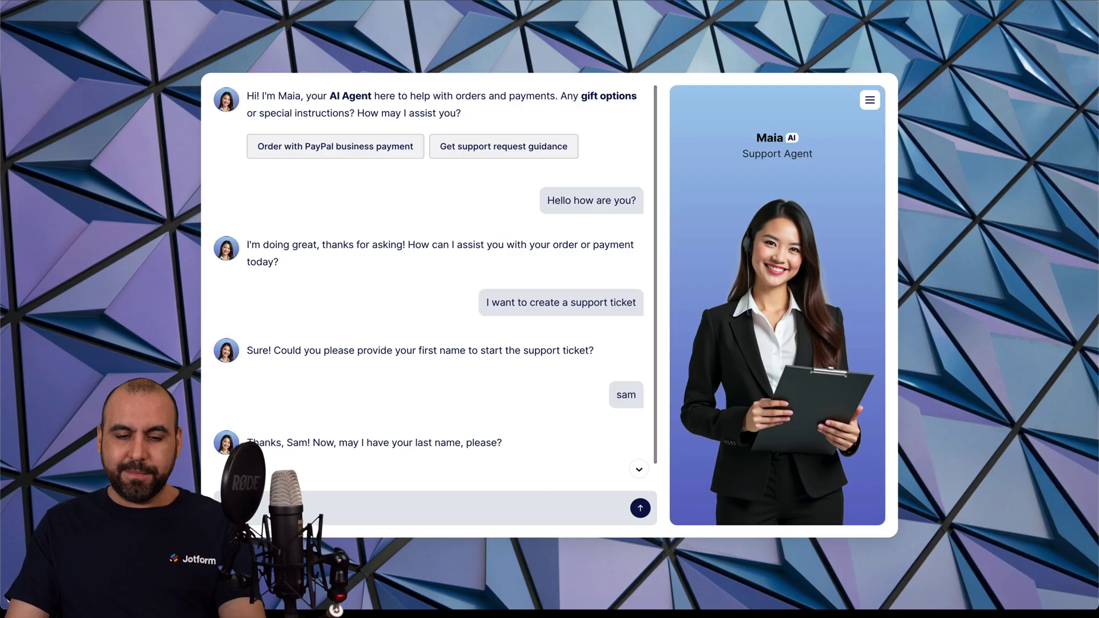
key(Return)
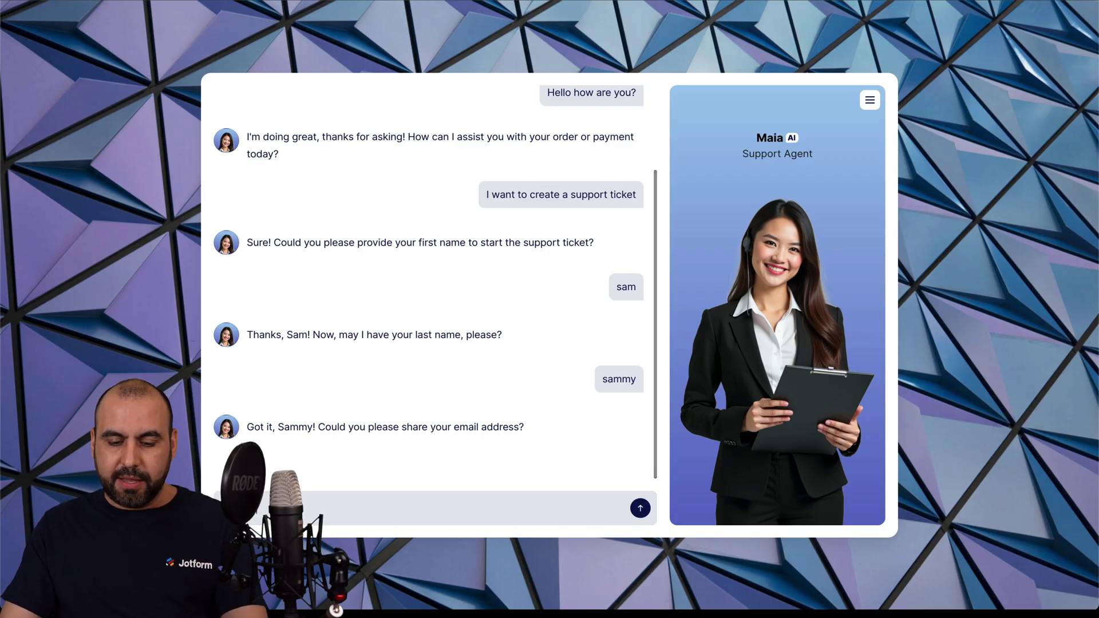
key(Return)
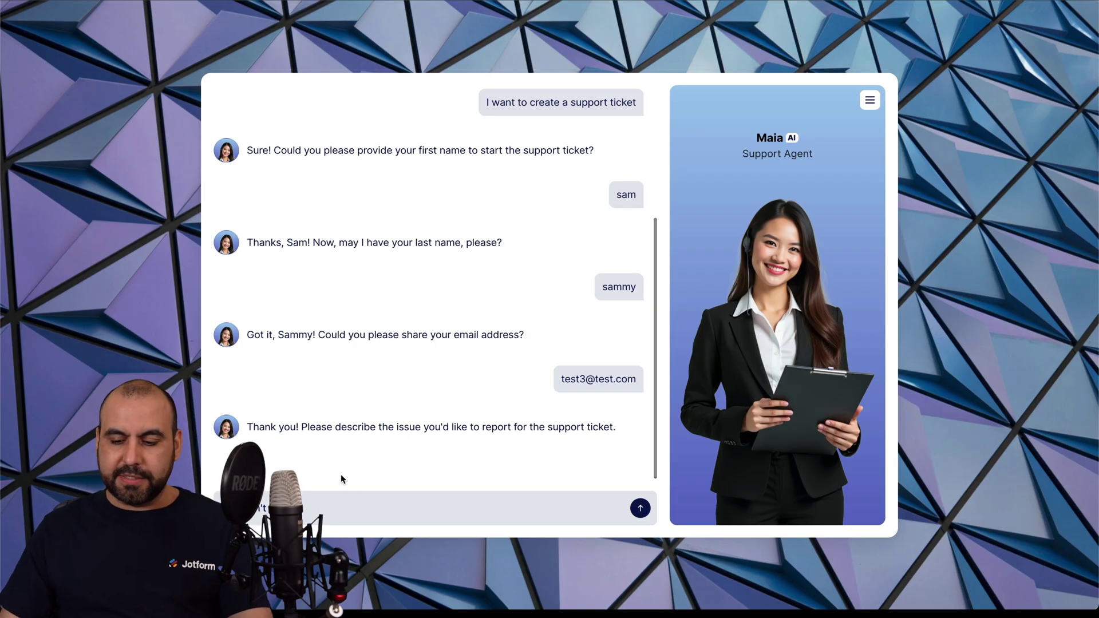
key(Return)
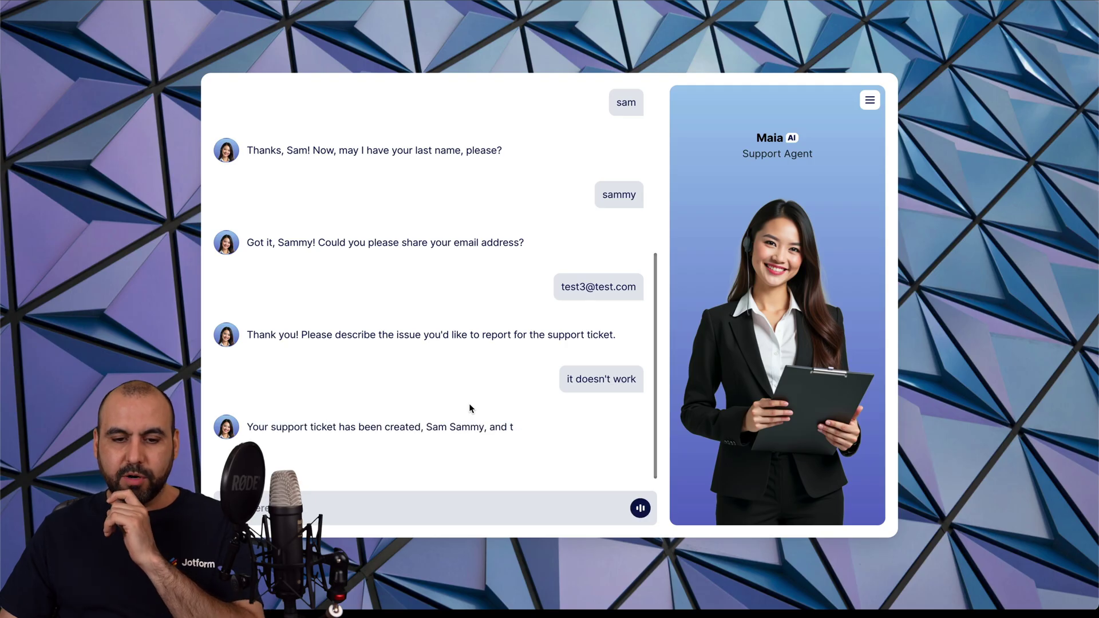
drag(247, 413, 439, 426)
click(440, 427)
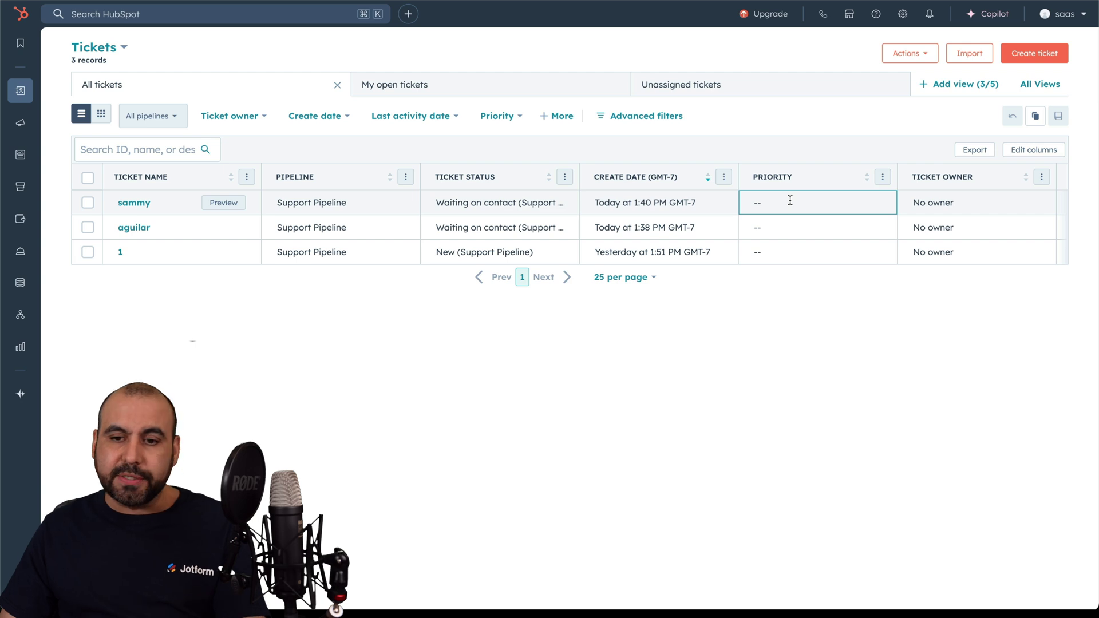
Step: Check the newest ticket's Source value and open its record, described 'it doesn't work'
scroll(805, 203, right, 5)
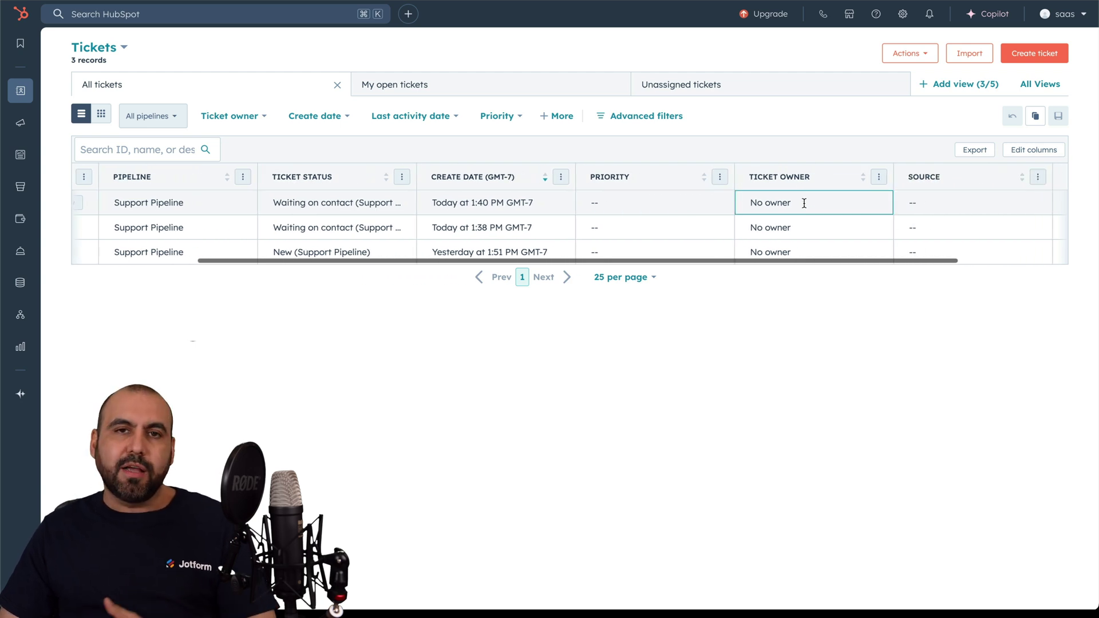
click(836, 203)
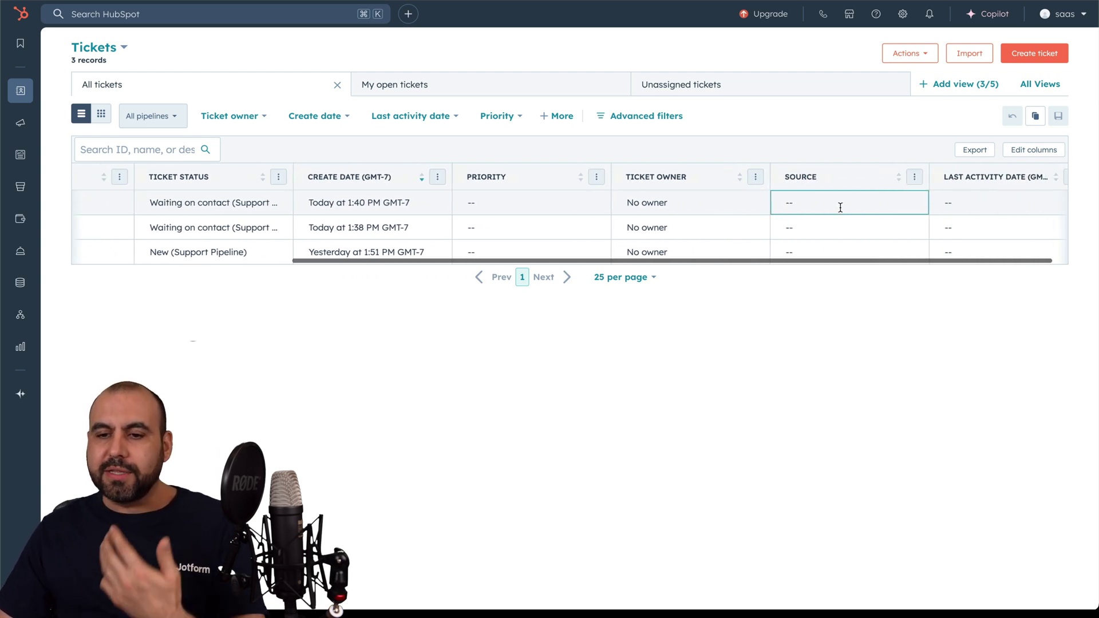
scroll(840, 206, left, 5)
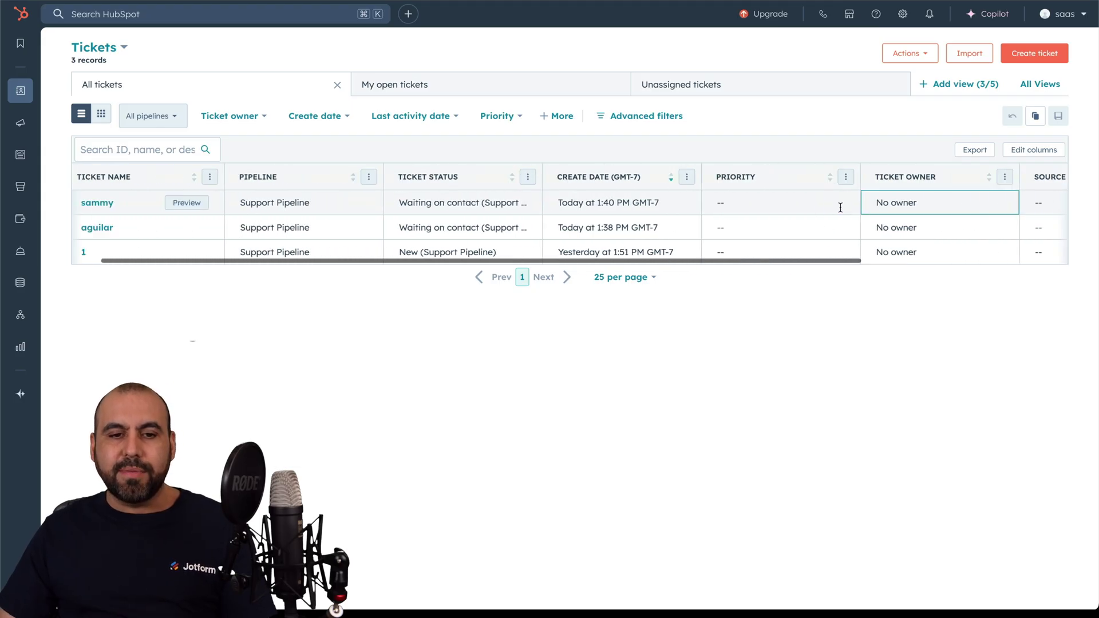
click(134, 203)
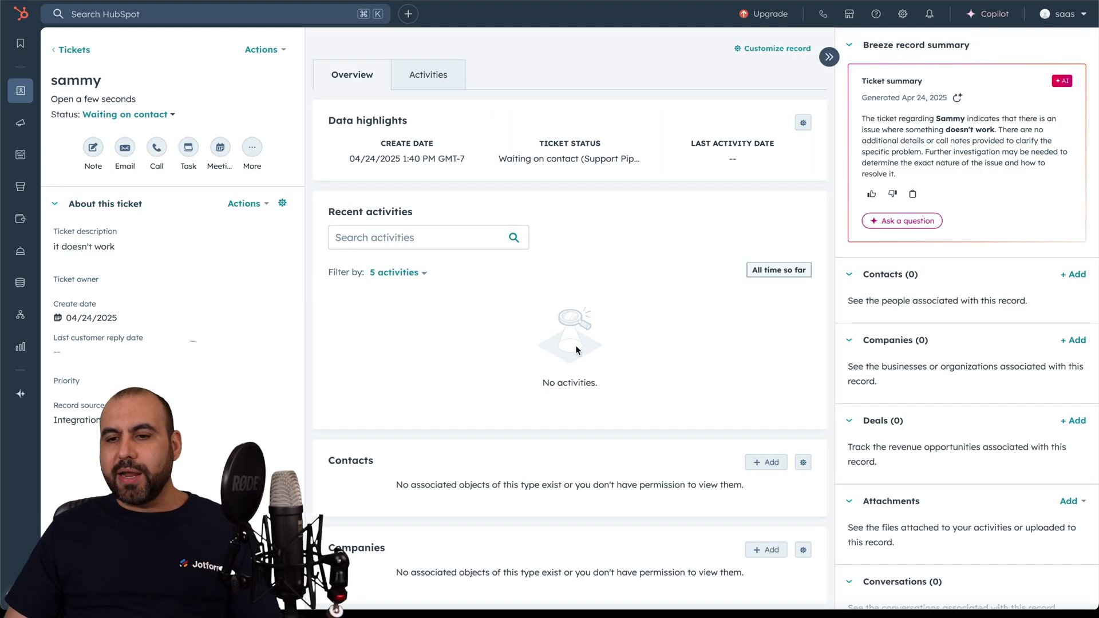